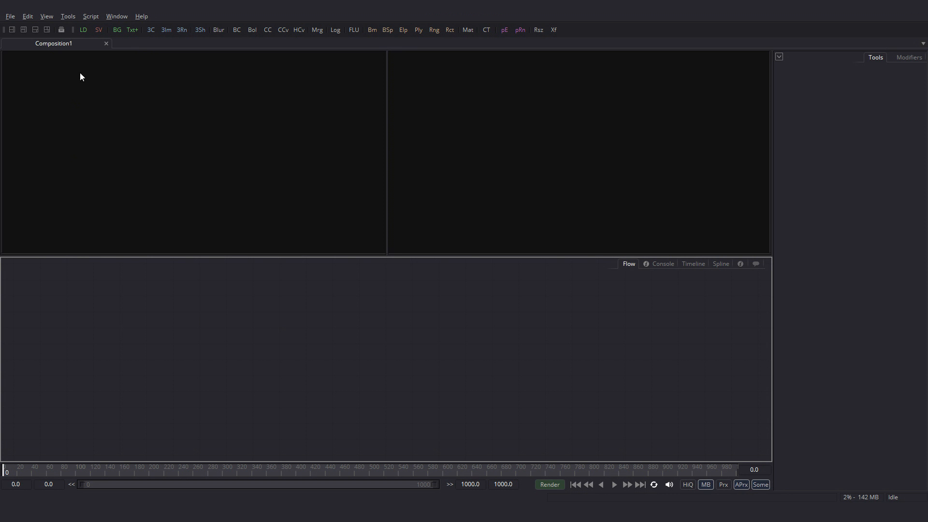
Add a Loader and load the logoAnim####.tga image sequence from the LOGO ANIM folder
left_click(83, 30)
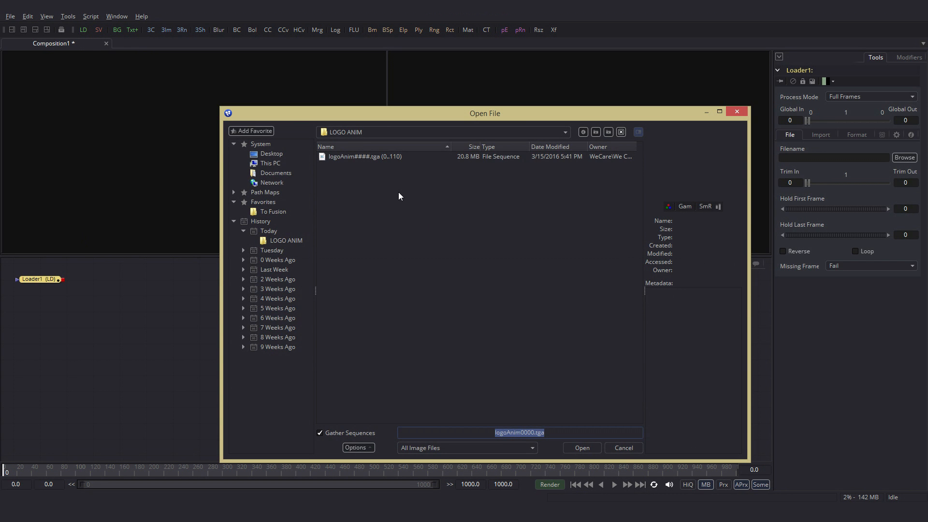
left_click(381, 156)
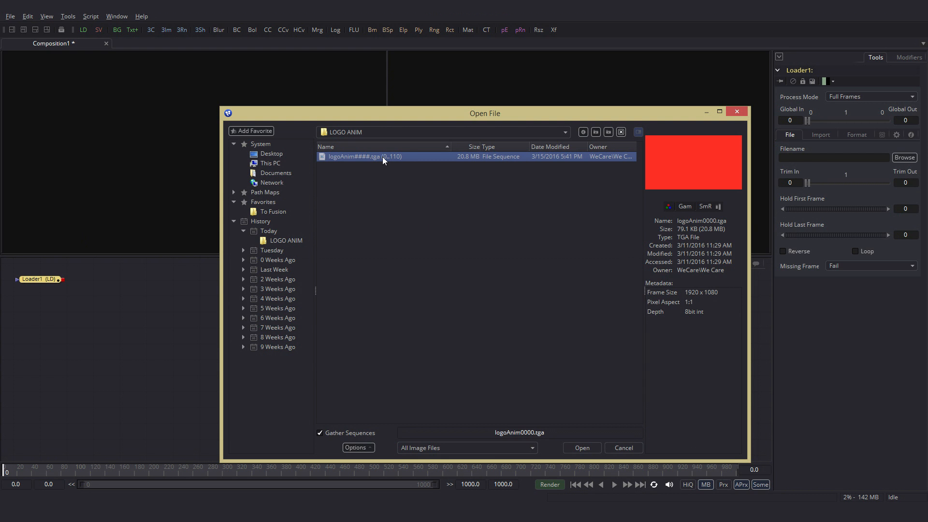
left_click(582, 447)
Display the logoAnim loader in the first viewer at Fit scale and reposition its node lower in the flow
left_click_drag(48, 279, 80, 306)
left_click_drag(157, 363, 175, 138)
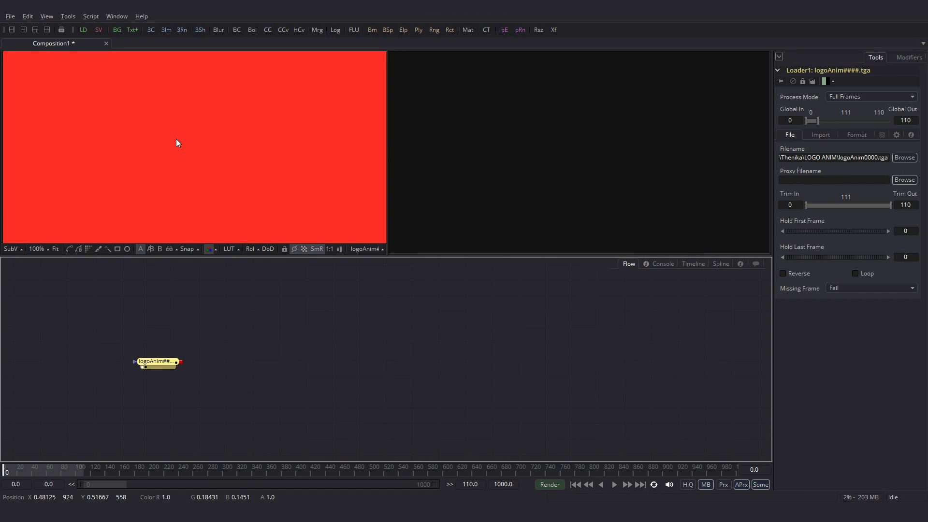
left_click(55, 249)
left_click_drag(155, 365, 246, 393)
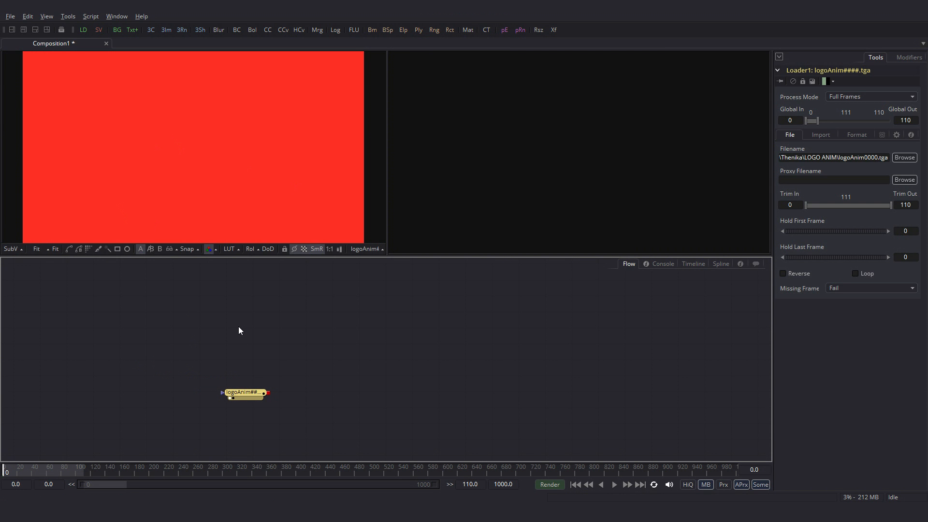
Add an unconnected Background tool above the loader and display it in the second viewer at Fit scale
left_click(238, 327)
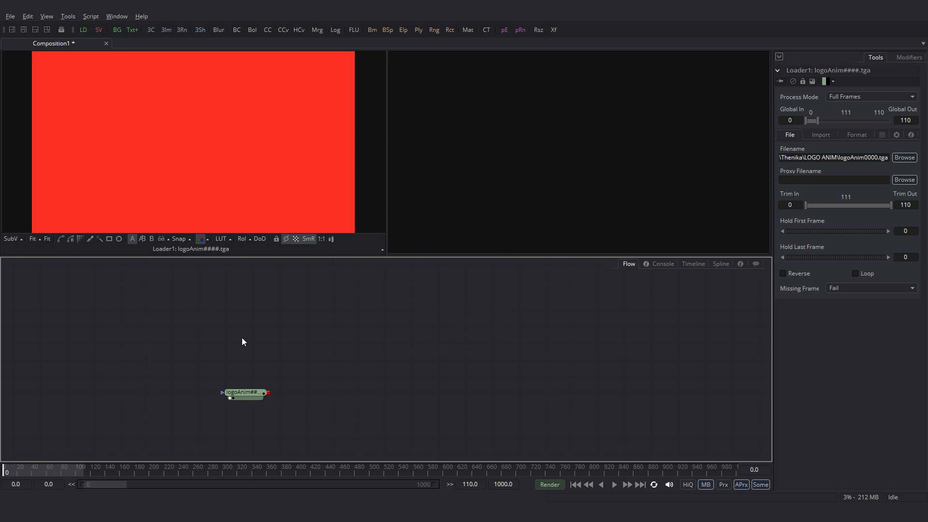
key("ctrl+space")
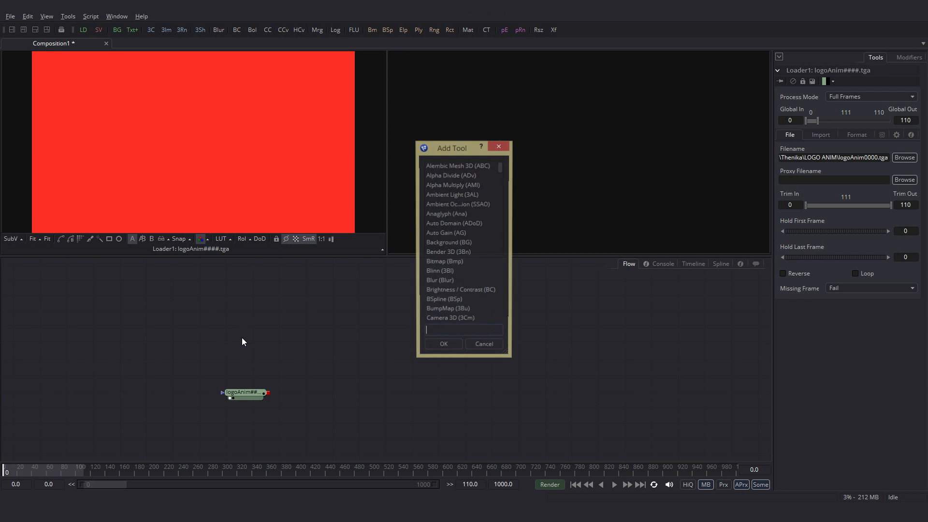
type("back")
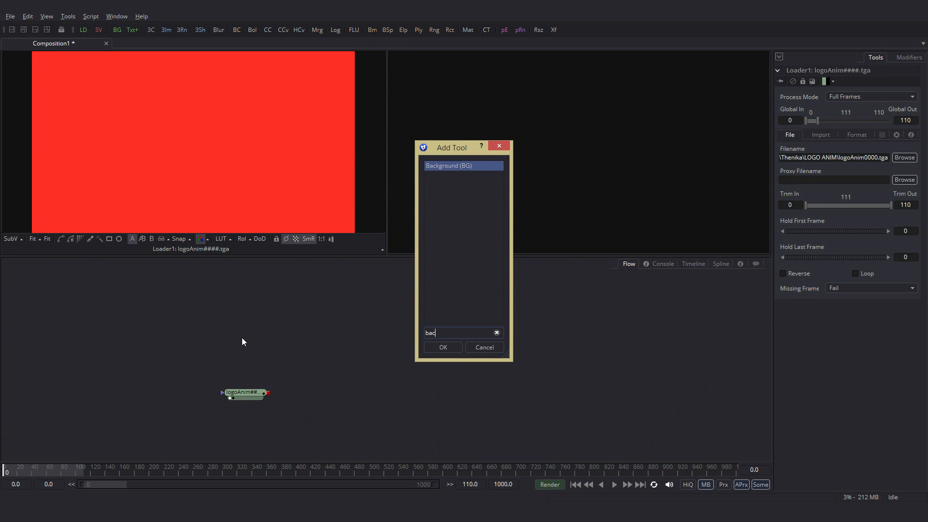
left_click(443, 347)
left_click_drag(250, 331, 249, 355)
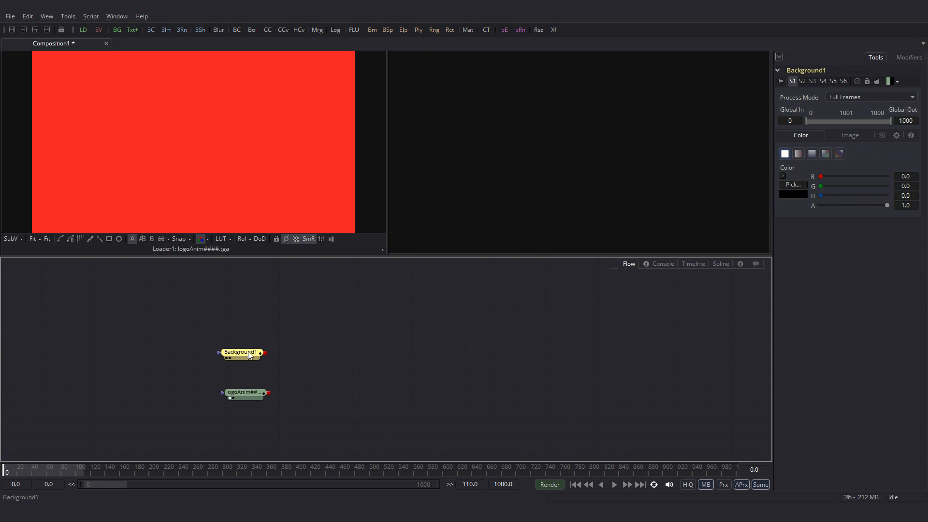
key("2")
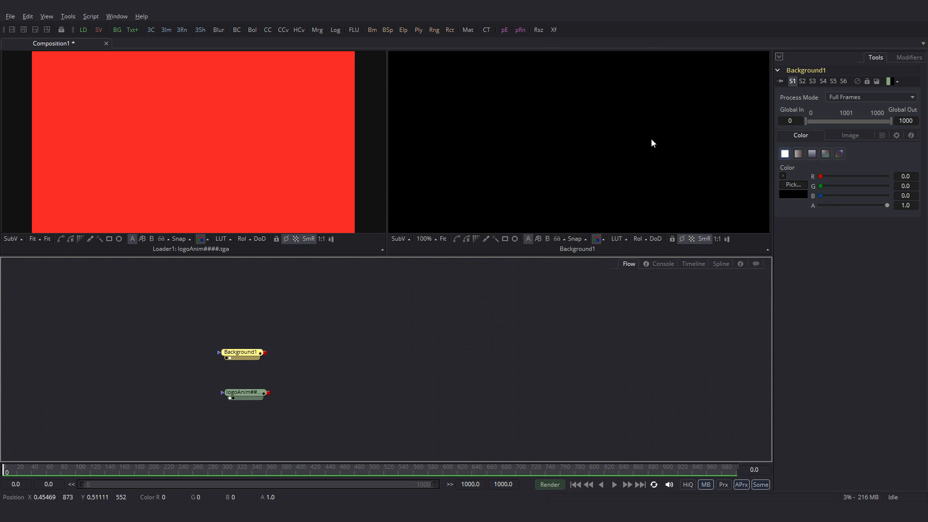
left_click(440, 239)
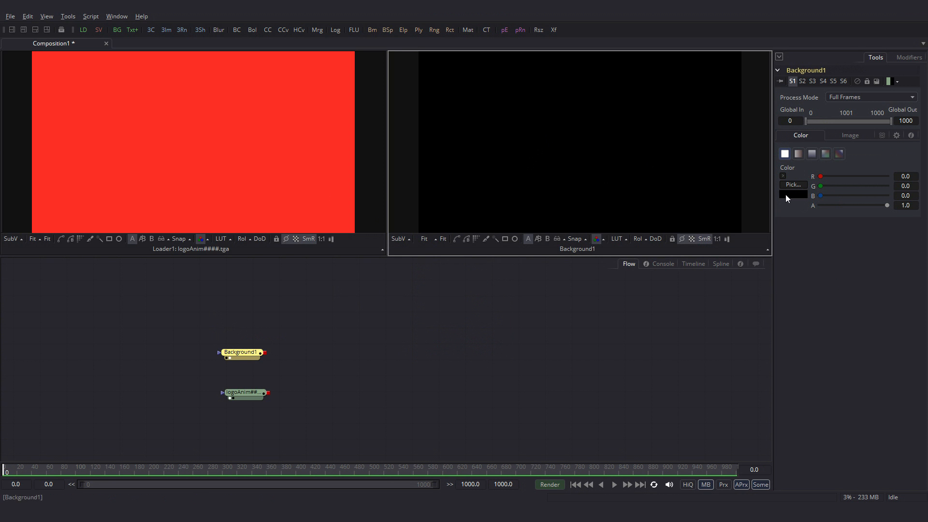
Set the background's color to white and align its node above the loader
left_click(783, 176)
left_click_drag(867, 187, 856, 137)
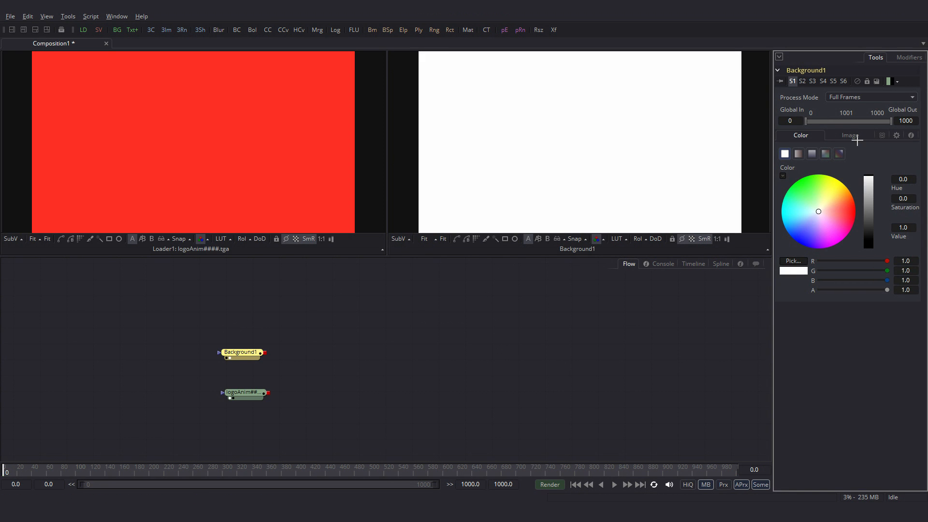
left_click_drag(242, 355, 247, 355)
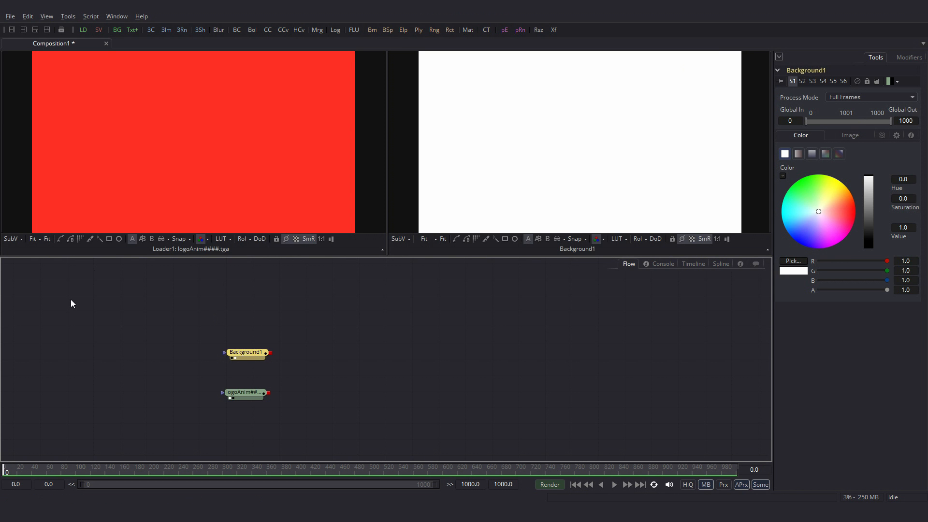
Add an ellipse mask to the white background, with Solid off and a border width of about 0.023
left_click(119, 239)
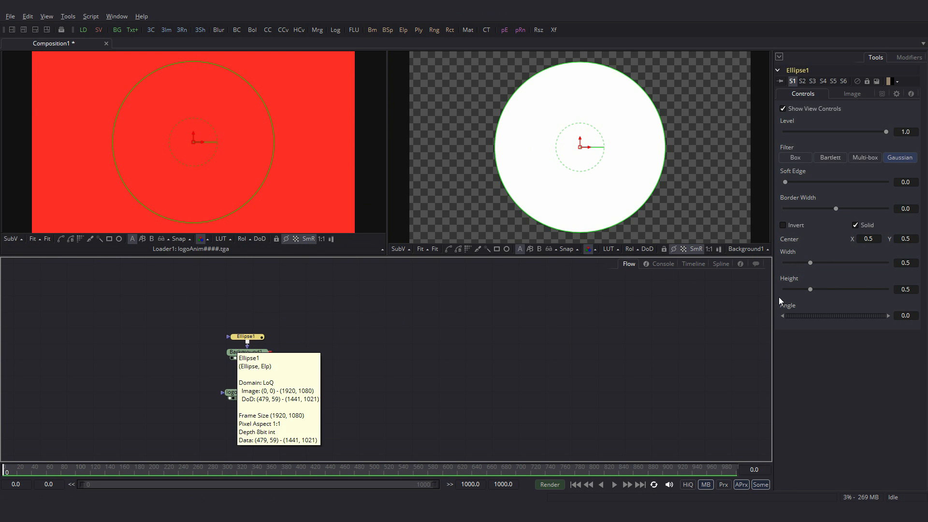
left_click(855, 225)
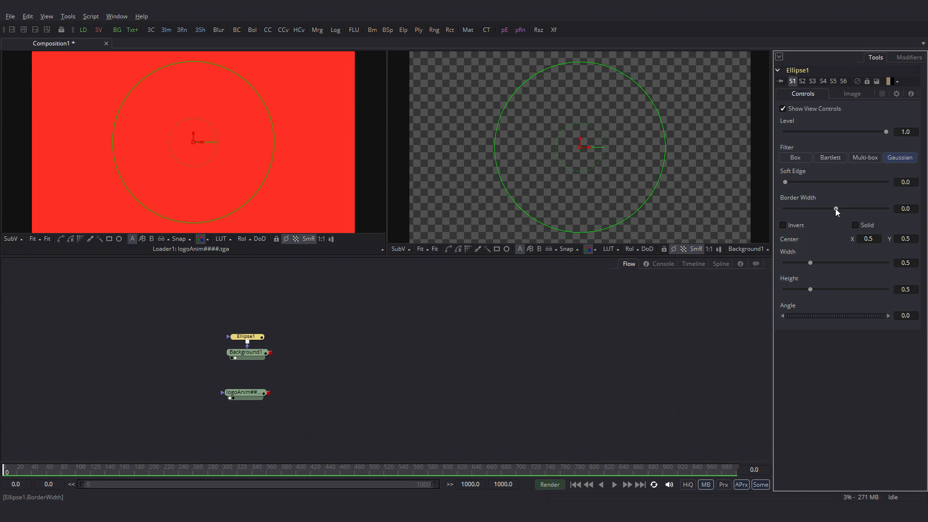
left_click_drag(835, 208, 842, 208)
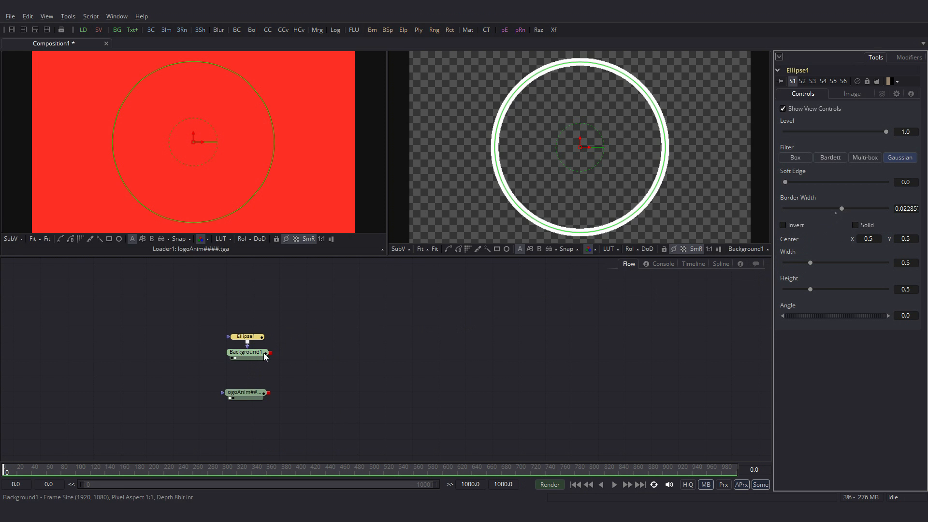
Merge the masked white ring over the logoAnim loader and display the Merge node in the second viewer
left_click_drag(271, 356, 269, 394)
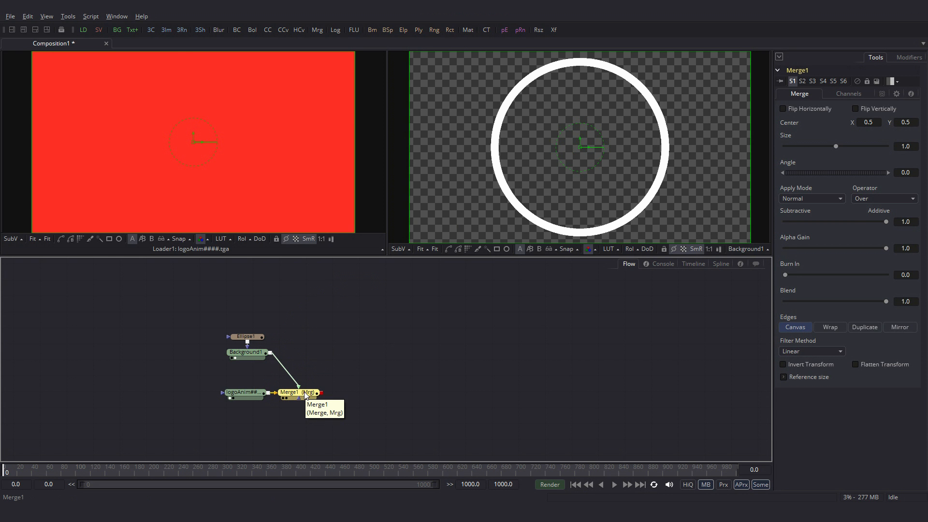
left_click_drag(306, 395, 499, 193)
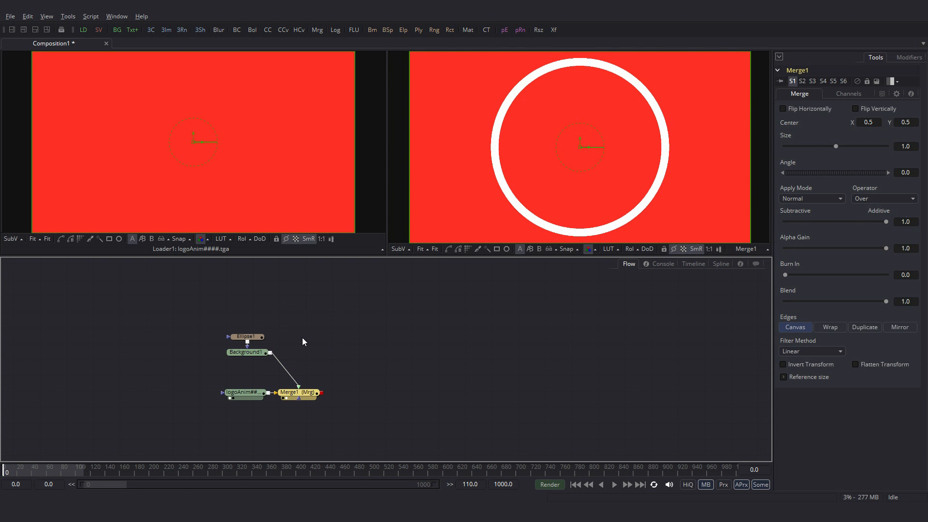
Rename the ellipse mask node as Mask1
left_click(247, 339)
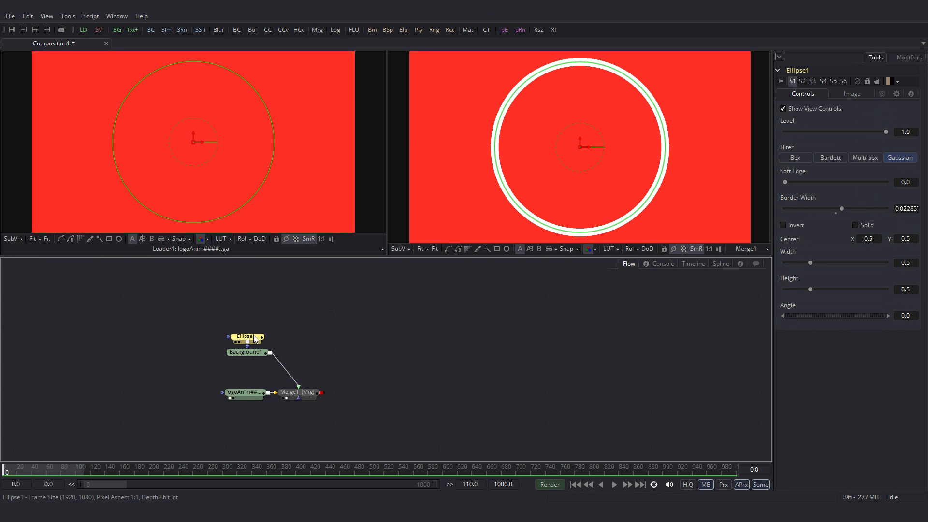
key("F2")
key("BackSpace")
key("BackSpace")
key("BackSpace")
key("BackSpace")
key("BackSpace")
key("BackSpace")
key("BackSpace")
type("Mask1")
key("Return")
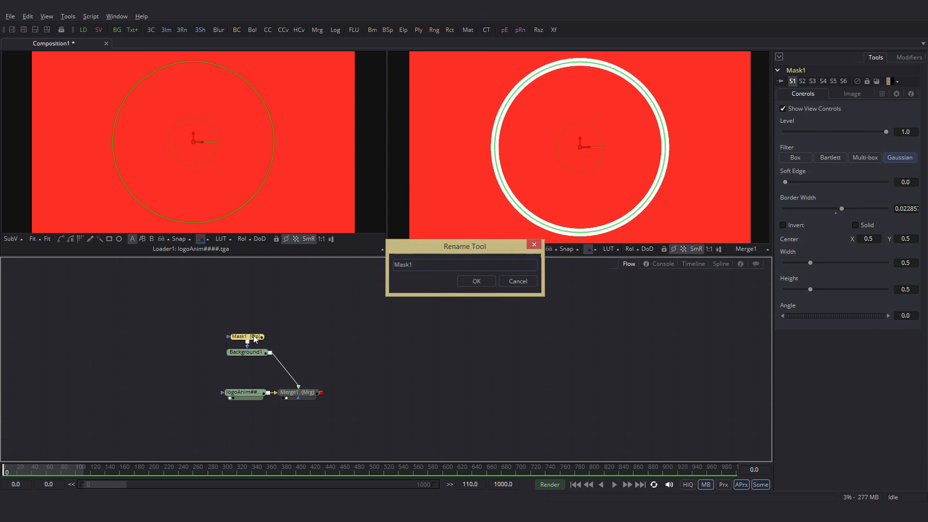
Rename the white background node as Whitebg
left_click(256, 355)
key("F2")
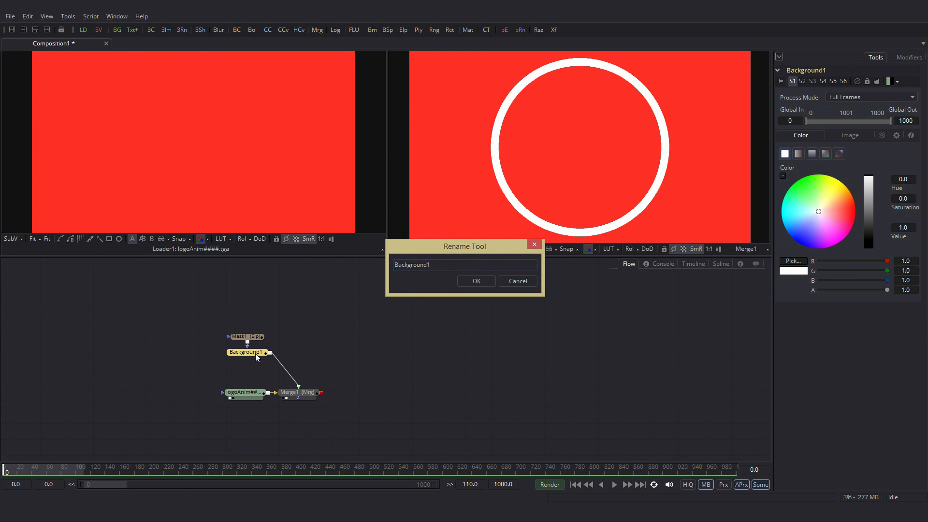
key("BackSpace")
key("BackSpace")
key("BackSpace")
key("BackSpace")
key("BackSpace")
key("BackSpace")
key("BackSpace")
key("BackSpace")
key("BackSpace")
key("BackSpace")
type("Whitebg")
key("Return")
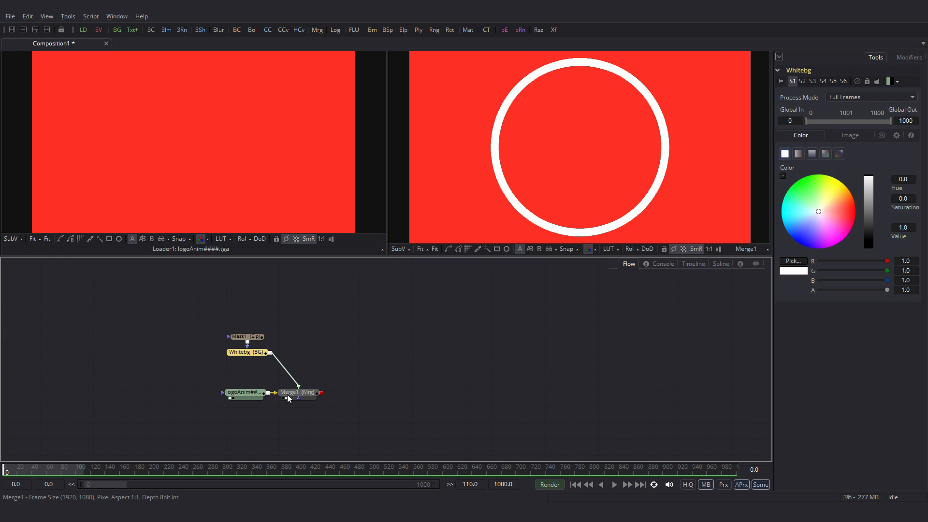
Turn on Force All Tile Pictures and space out the Merge, Mask1 and Whitebg nodes so their tiles do not overlap
left_click_drag(299, 397, 327, 394)
left_click(327, 393)
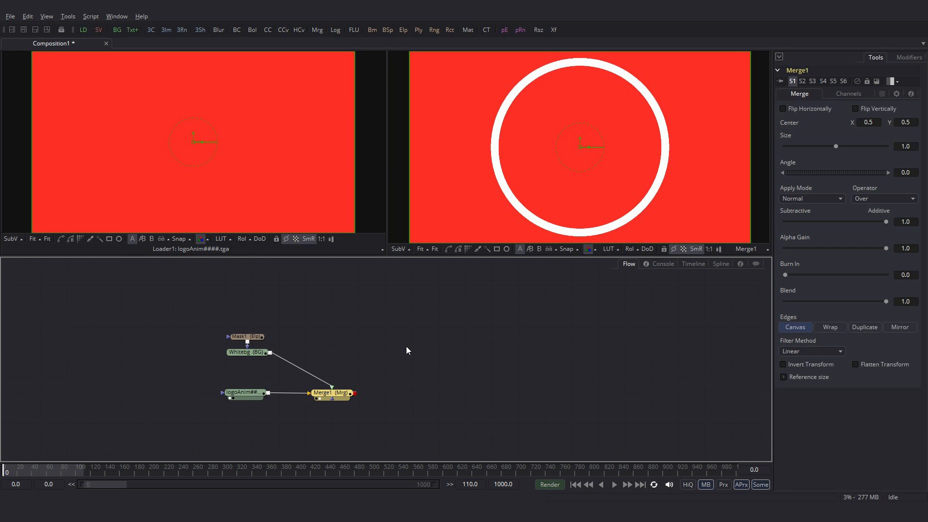
right_click(445, 285)
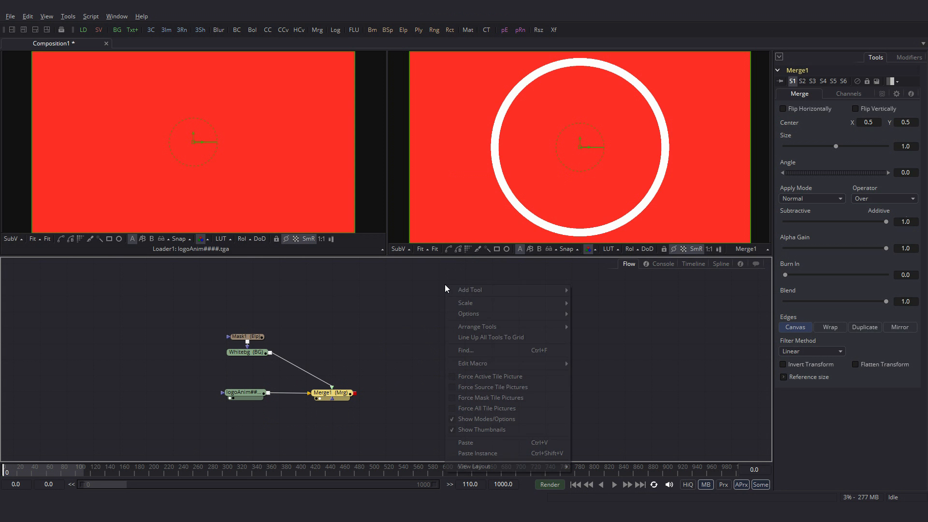
left_click(490, 408)
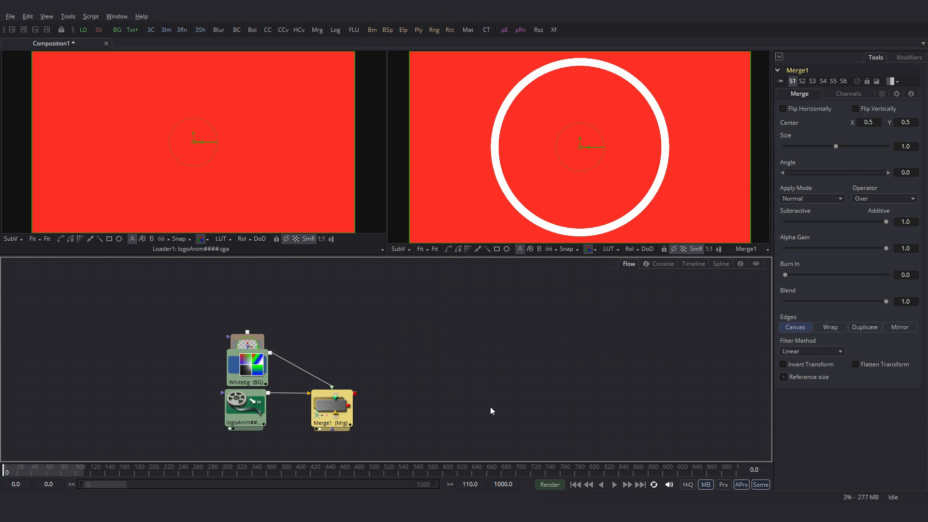
left_click_drag(247, 340, 246, 298)
left_click_drag(250, 368, 249, 359)
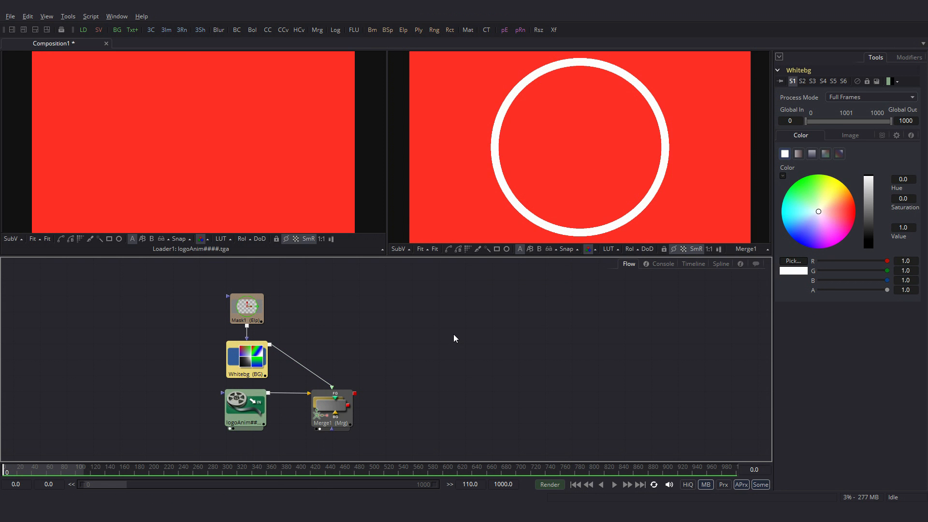
Turn off Force All Tile Pictures and turn on Force Source Tile Pictures for the flow
right_click(457, 285)
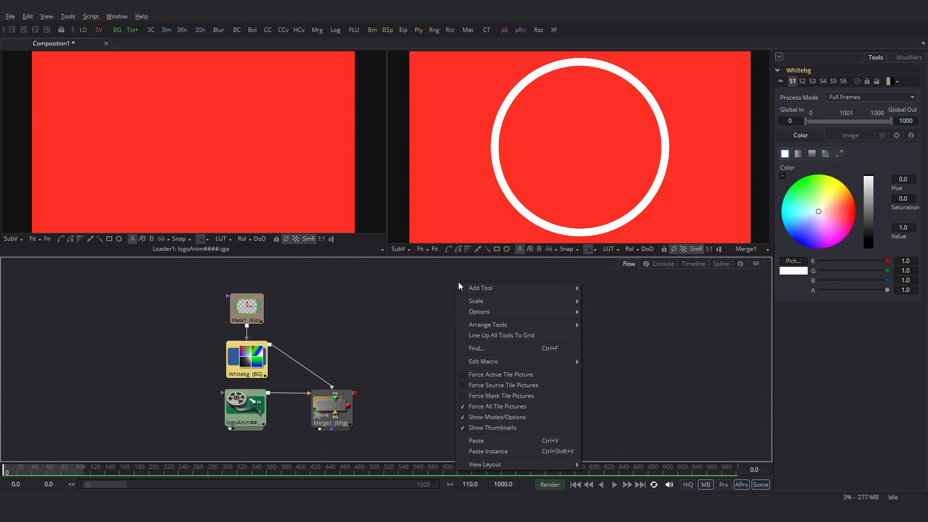
left_click(500, 406)
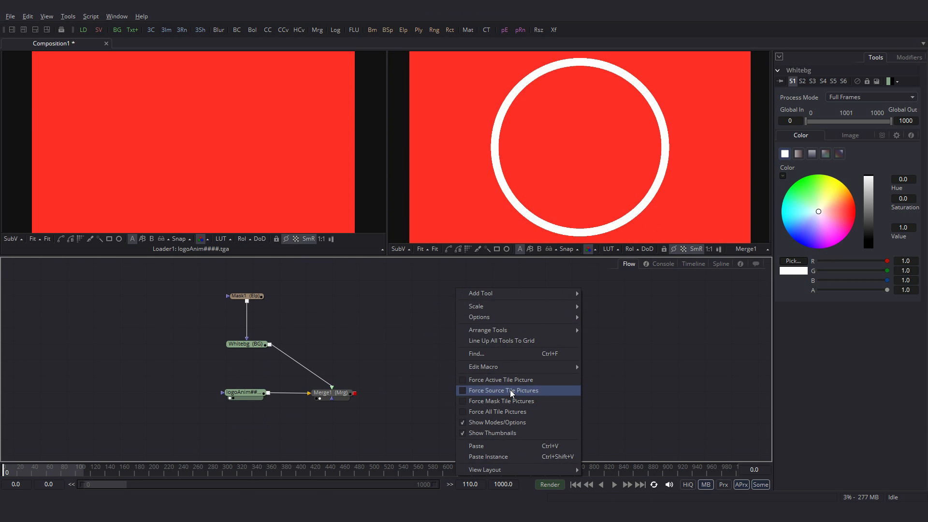
left_click(511, 393)
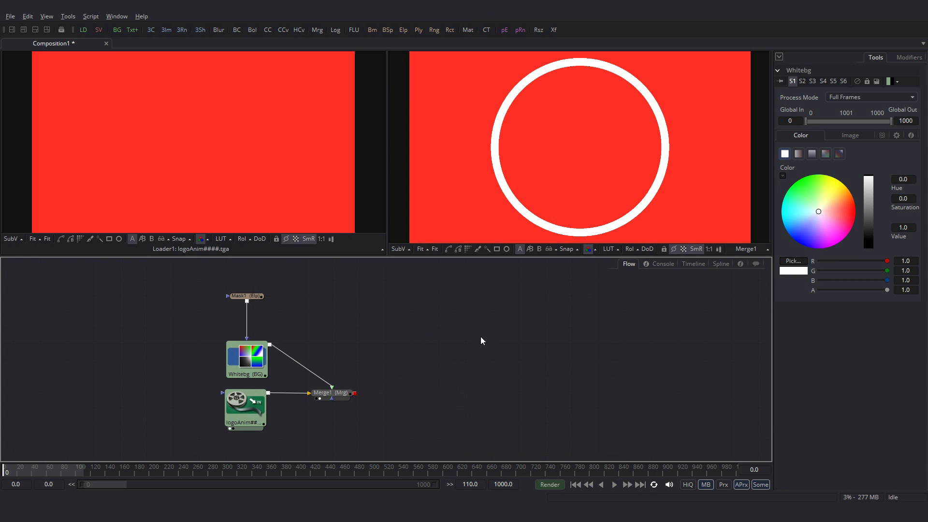
left_click(247, 363)
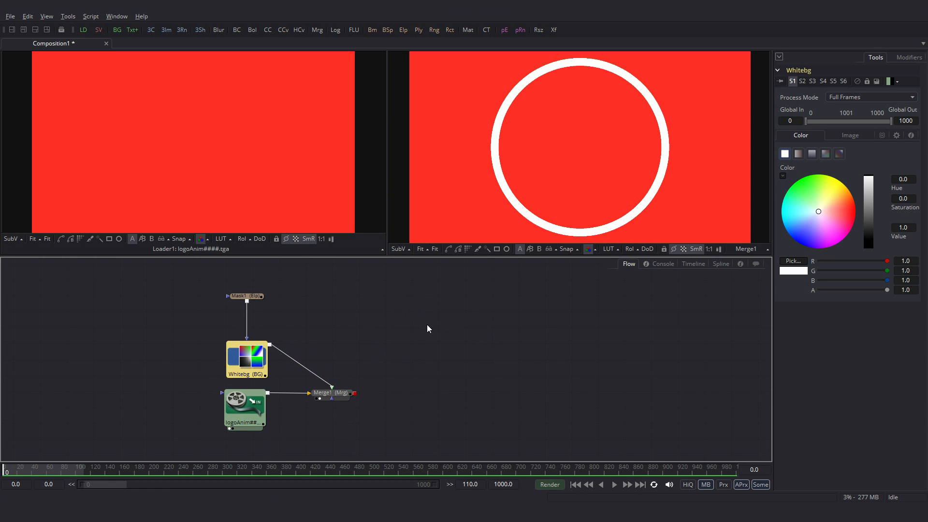
Turn off Force Source Tile Pictures and turn on Force Active Tile Picture for the flow
right_click(430, 284)
left_click(472, 384)
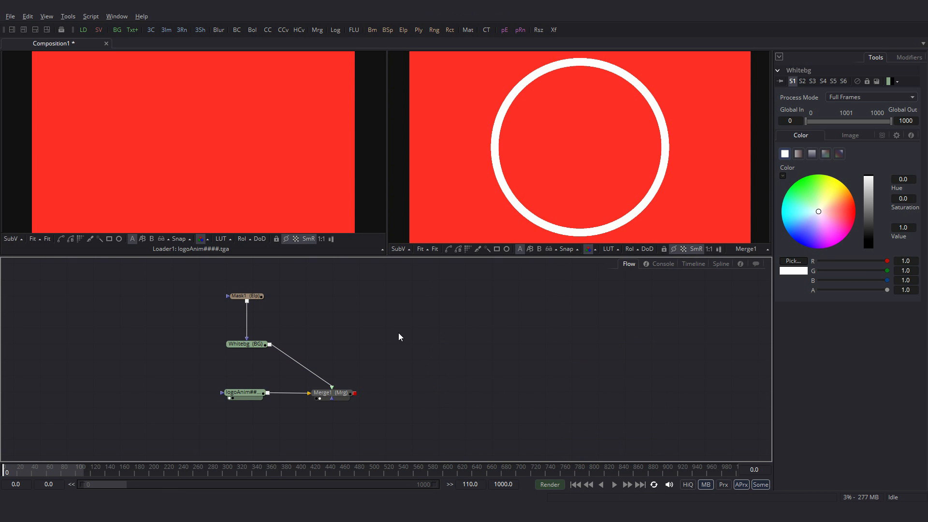
right_click(450, 298)
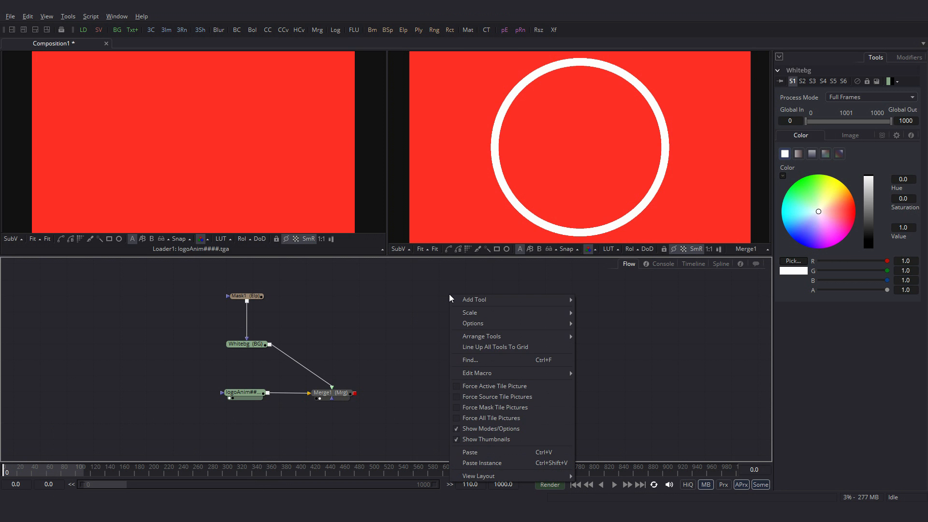
left_click(483, 390)
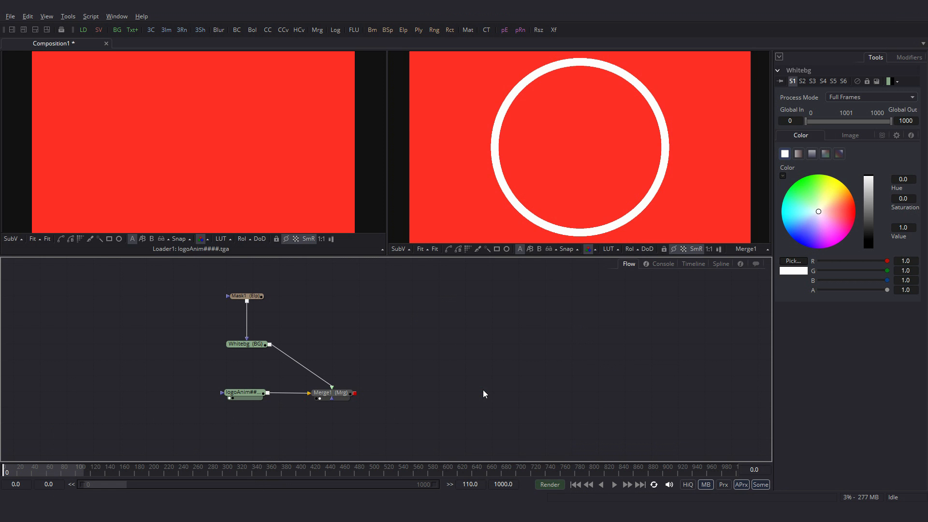
Select the Merge, logoAnim loader and Whitebg nodes one after another to check their active tile pictures
left_click(339, 394)
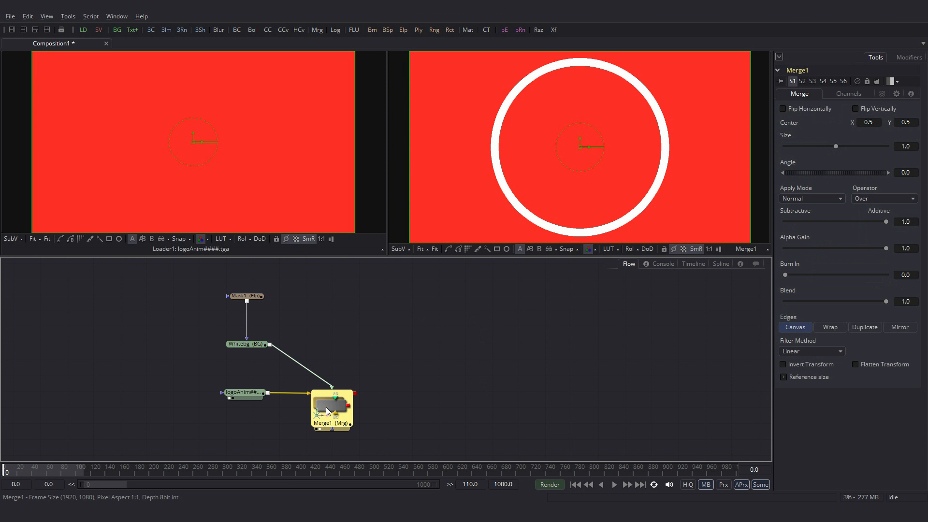
left_click(245, 394)
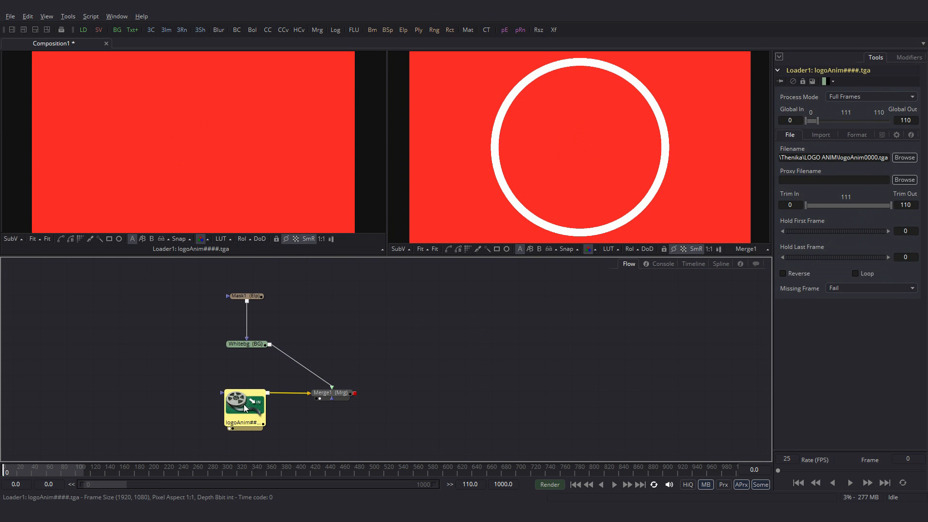
left_click(246, 345)
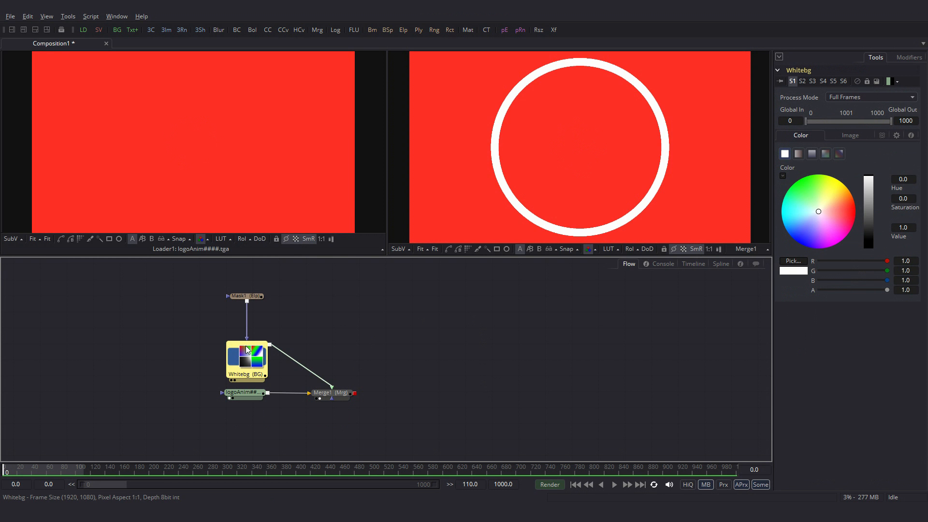
Turn off Force Active Tile Picture for the flow
right_click(450, 313)
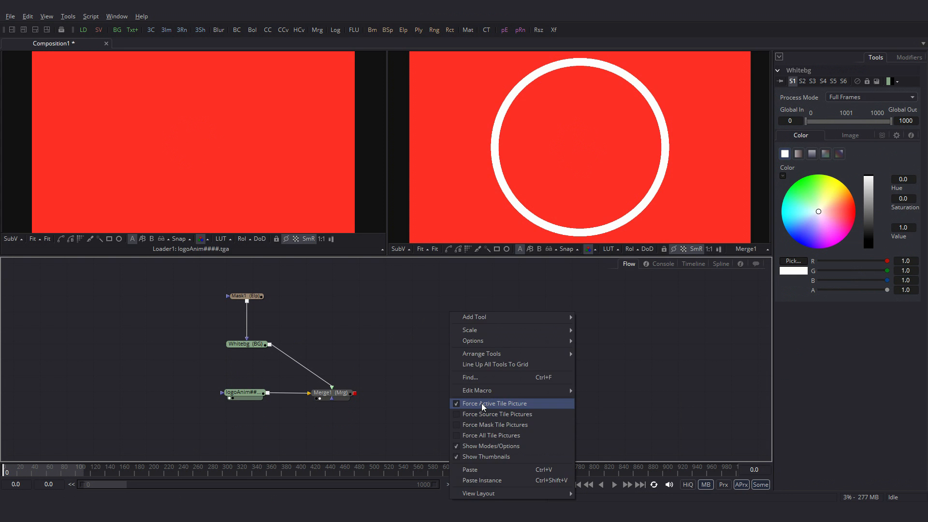
left_click(482, 406)
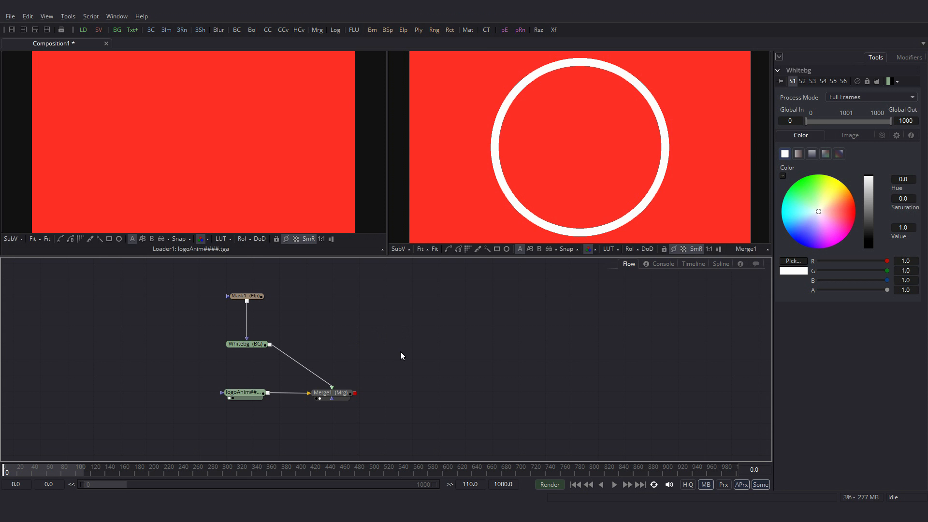
Add a Shape 3D node after Merge1 and display it in the viewer showing the logoAnim loader
left_click(339, 397)
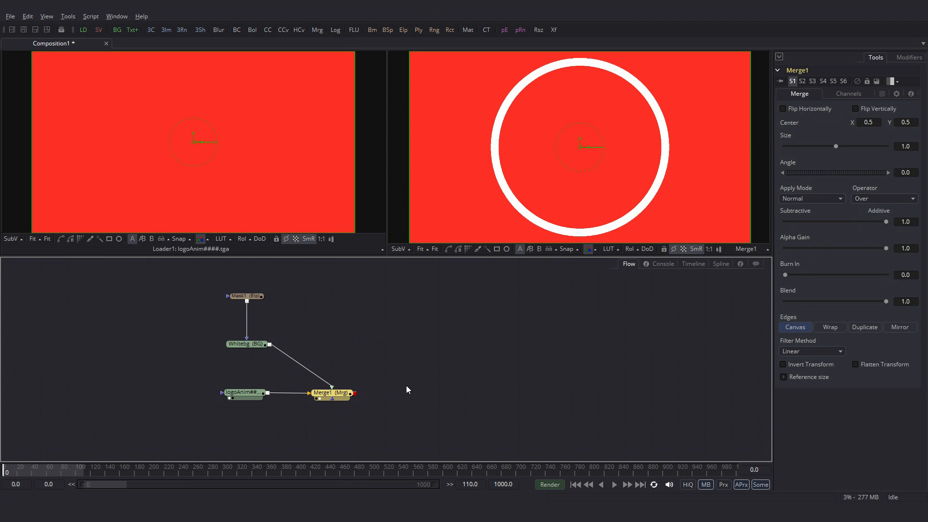
key("ctrl+space")
type("sha")
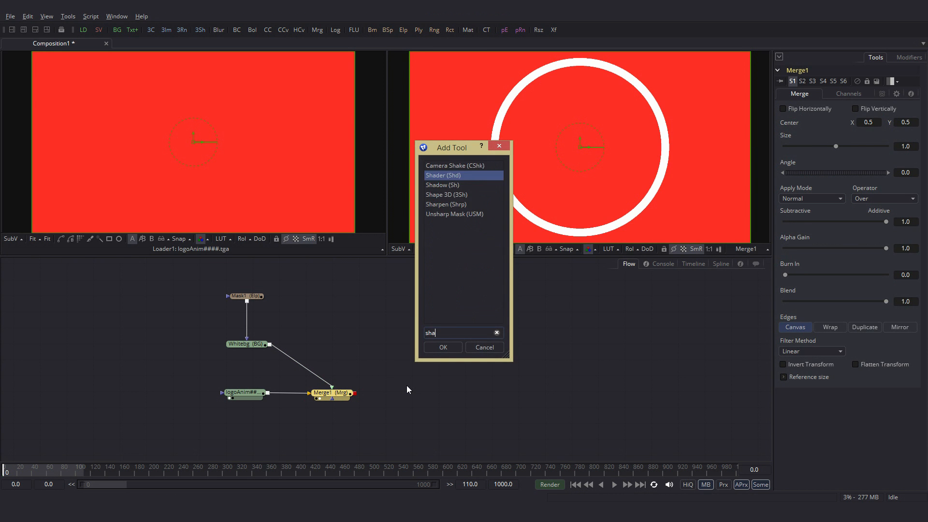
type("pe")
key("Return")
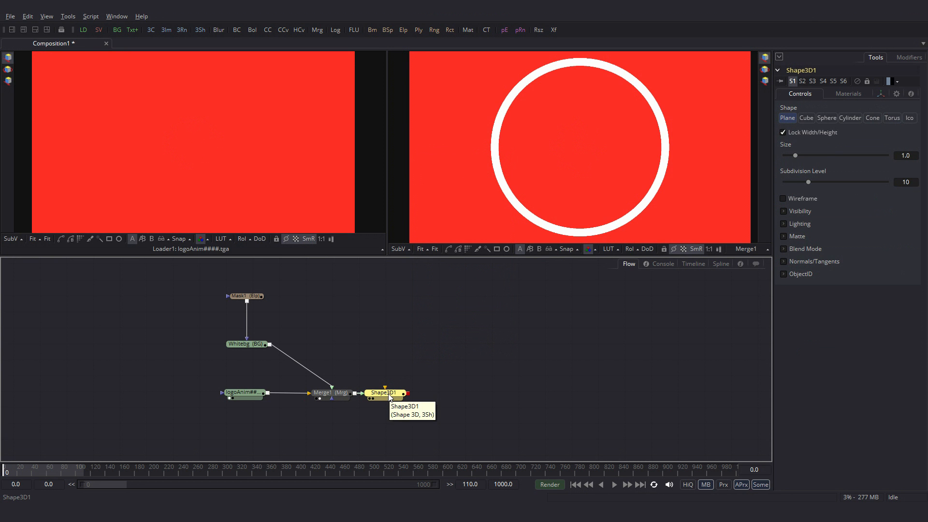
left_click_drag(389, 397, 271, 156)
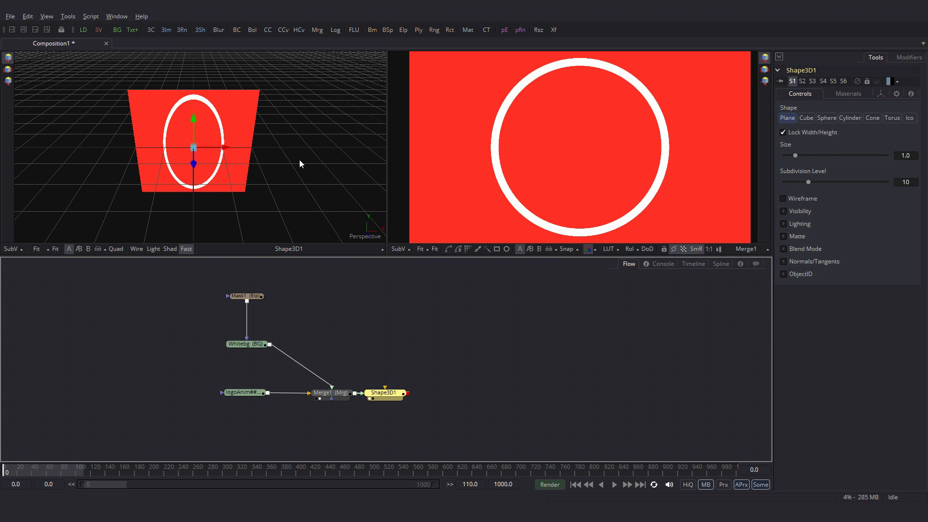
Orbit, zoom and pan around the textured plane in the 3D view to examine it from several angles
left_click_drag(300, 163, 343, 162)
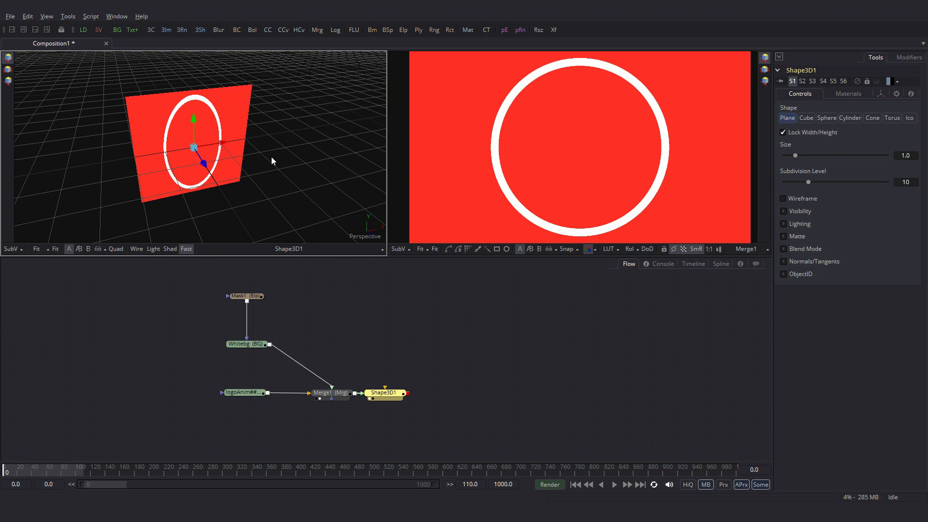
scroll(272, 158, "down", 8)
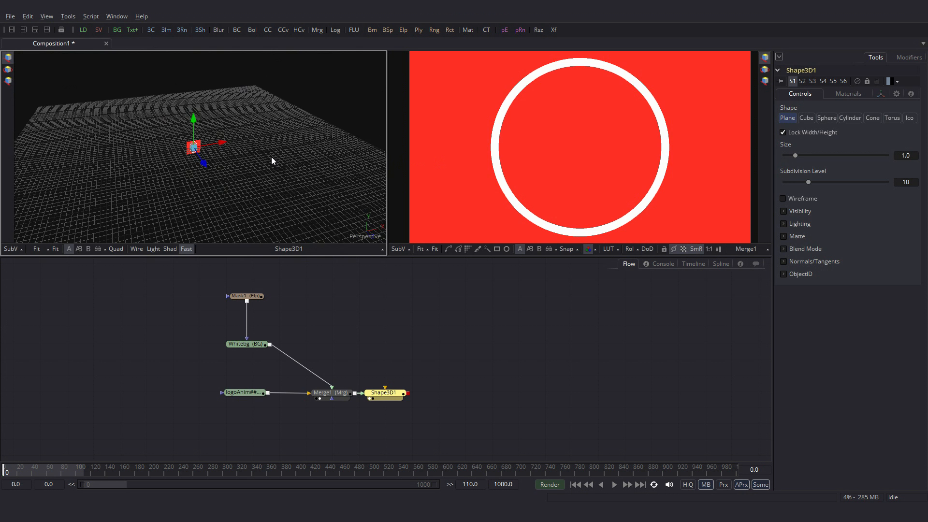
scroll(271, 156, "up", 5)
scroll(271, 157, "down", 3)
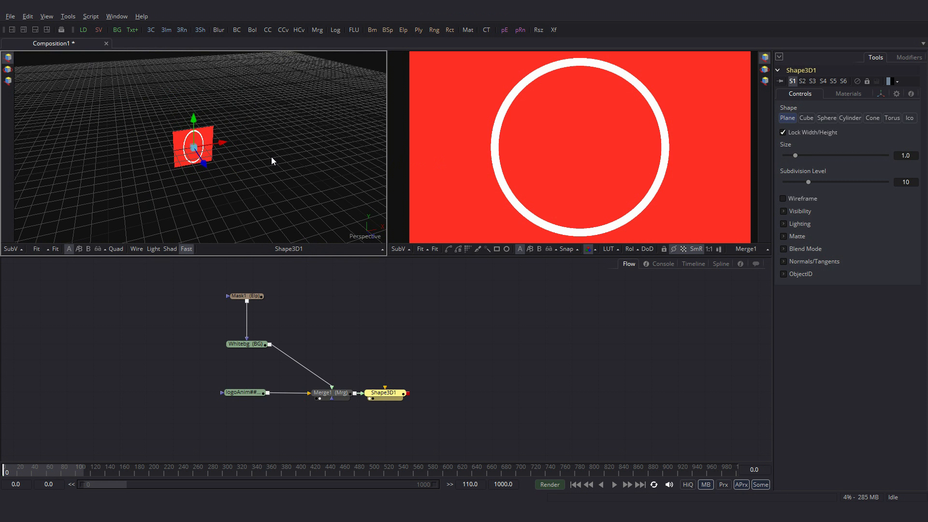
scroll(272, 157, "up", 5)
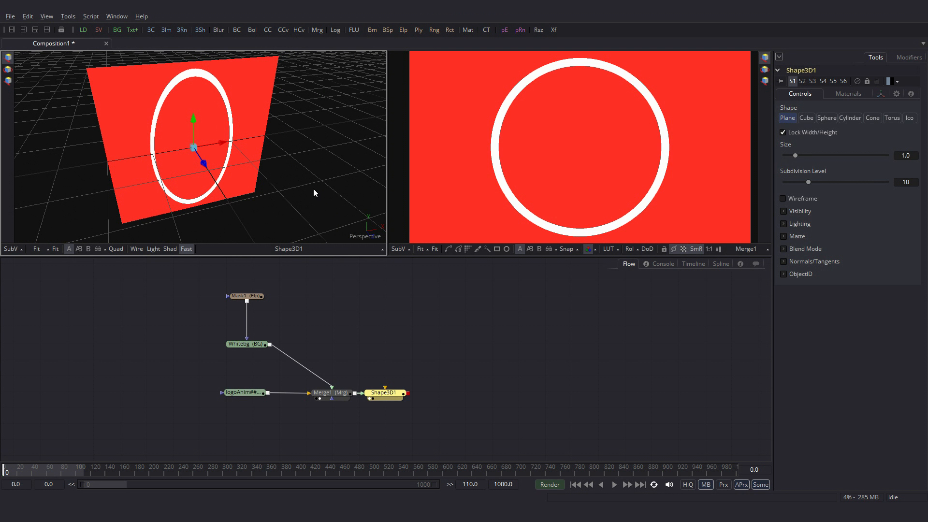
left_click_drag(313, 191, 147, 202)
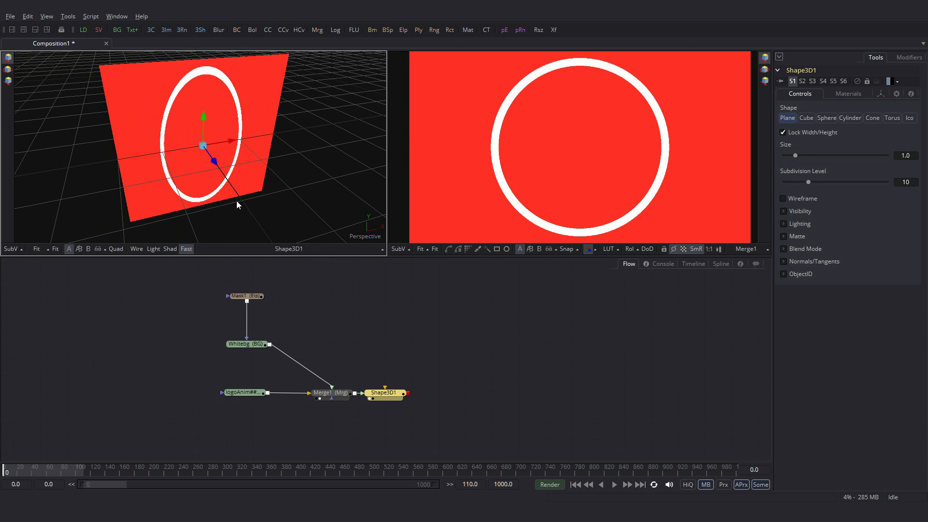
left_click_drag(83, 186, 234, 190)
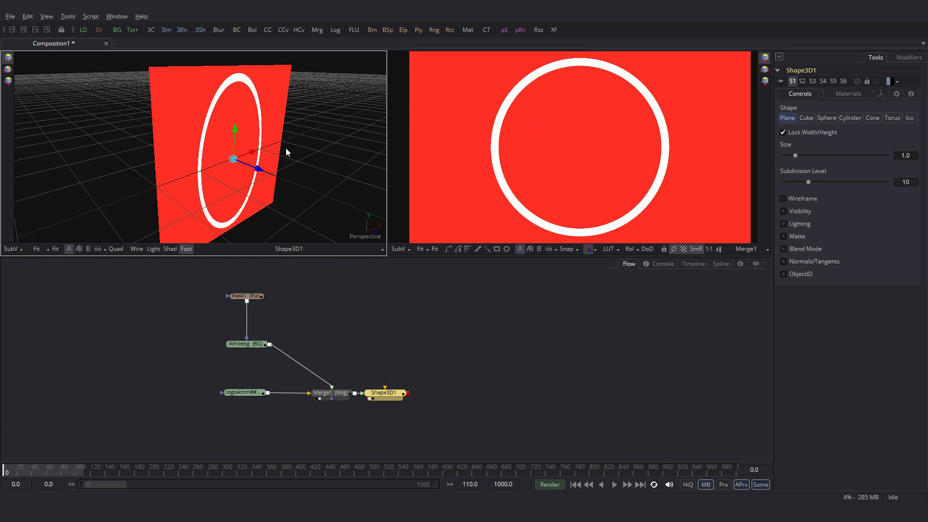
Try the Cube, Sphere, Cylinder, Cone, Torus and Ico shapes on Shape3D1, then return it to Plane
left_click(808, 120)
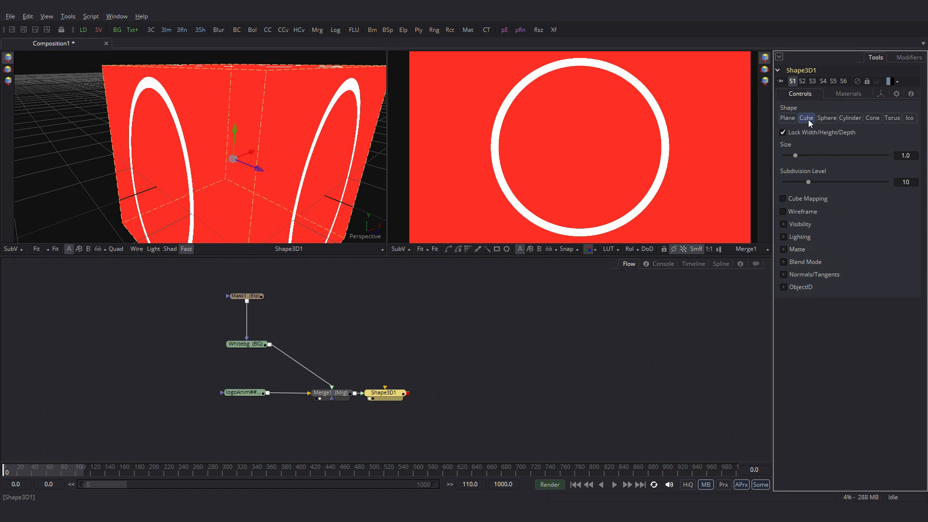
left_click_drag(225, 126, 264, 190)
left_click(827, 119)
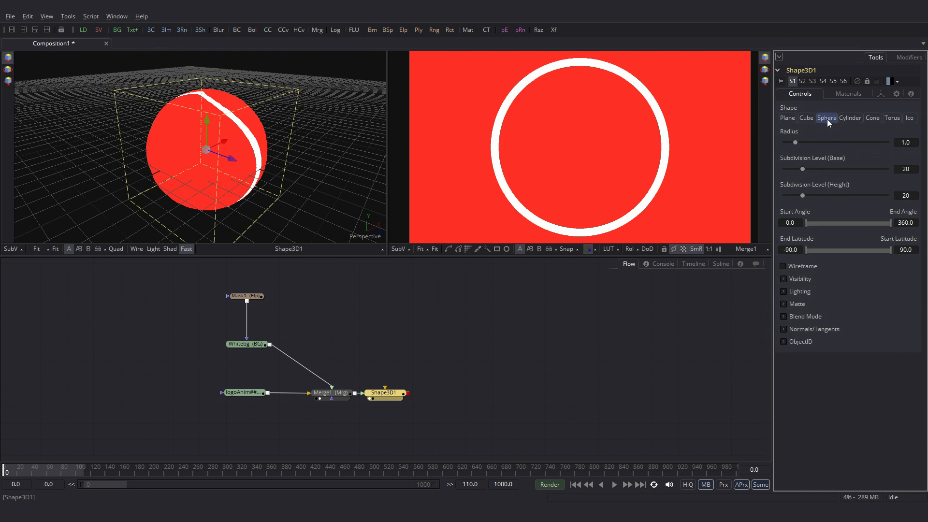
mouse_move(313, 192)
left_mouse_down()
mouse_move(185, 194)
mouse_move(311, 199)
left_mouse_up()
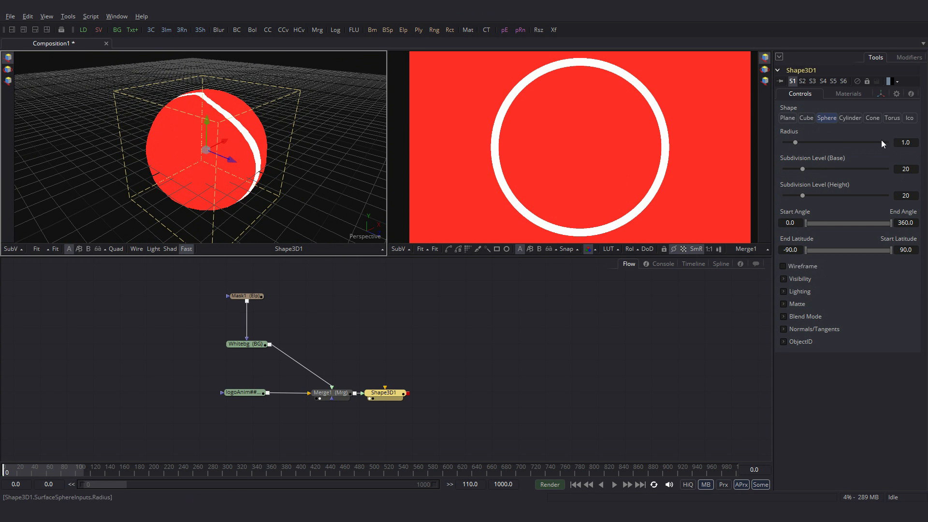
left_click(851, 117)
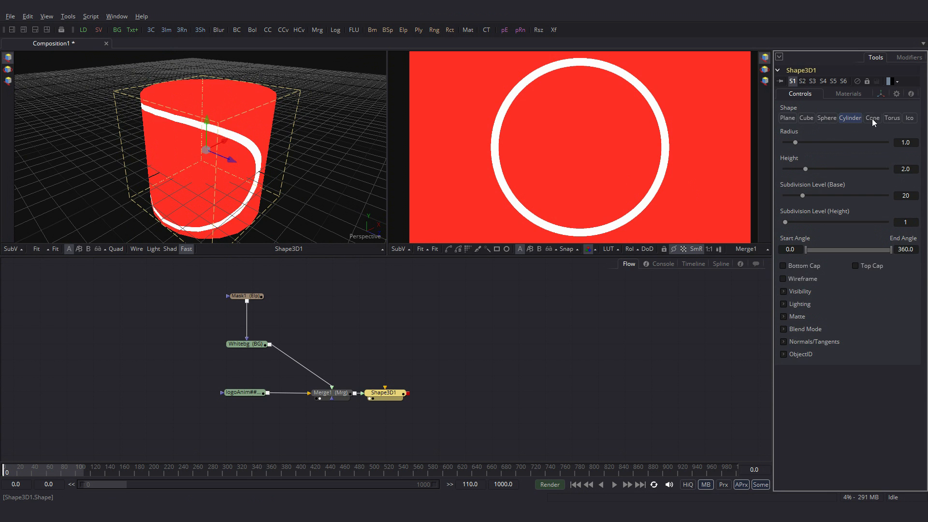
left_click(871, 118)
left_click(891, 118)
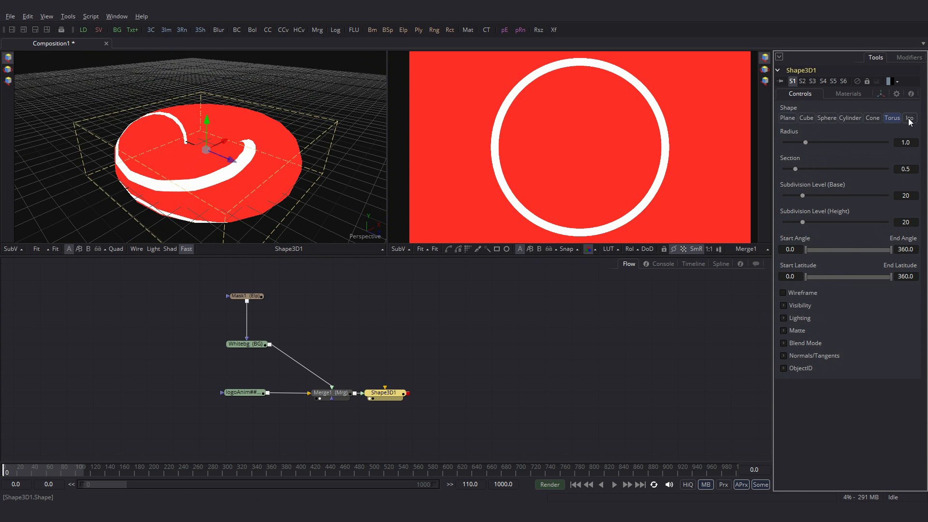
left_click(909, 119)
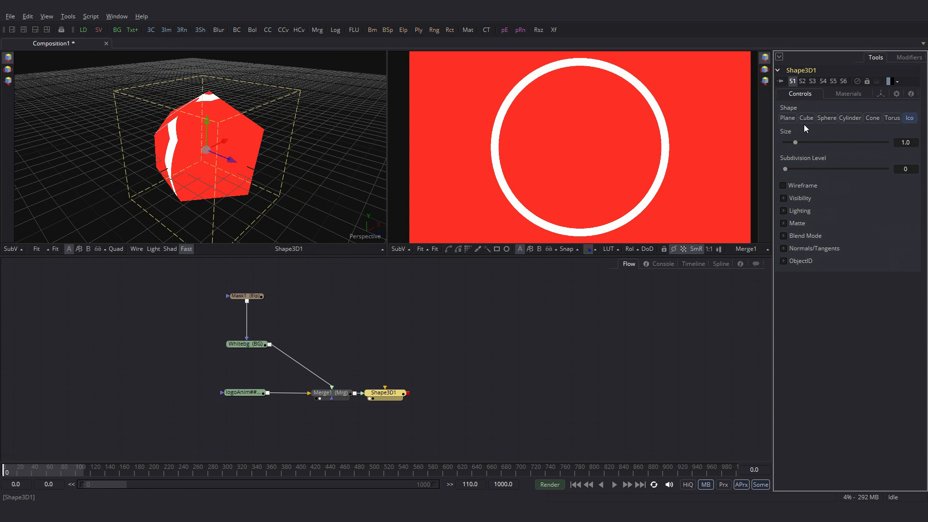
left_click(788, 118)
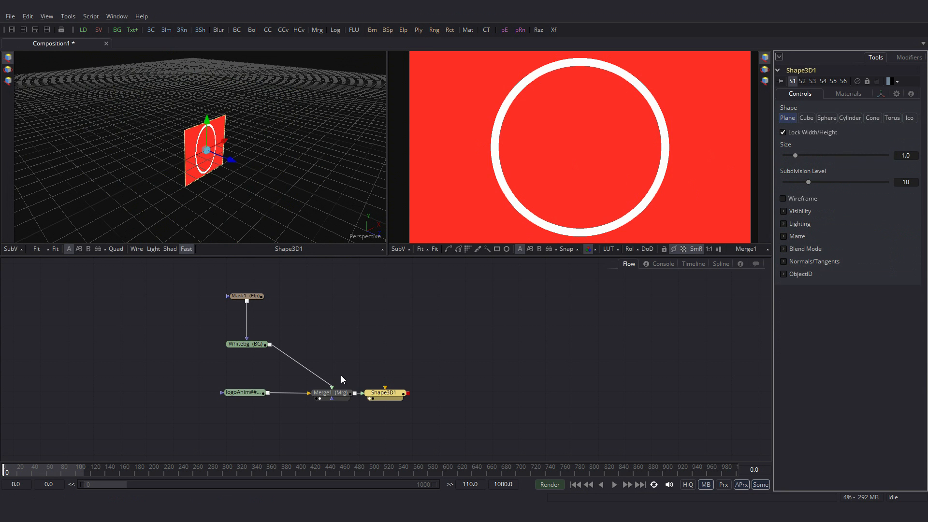
Move the Shape3D1 node farther from Merge1 and turn on lighting in the 3D view
left_click_drag(384, 393, 402, 392)
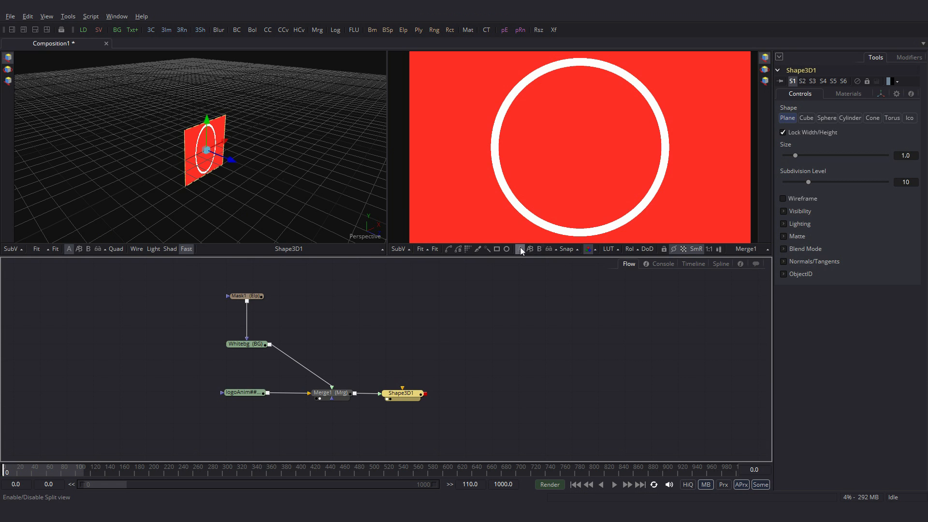
left_click(155, 250)
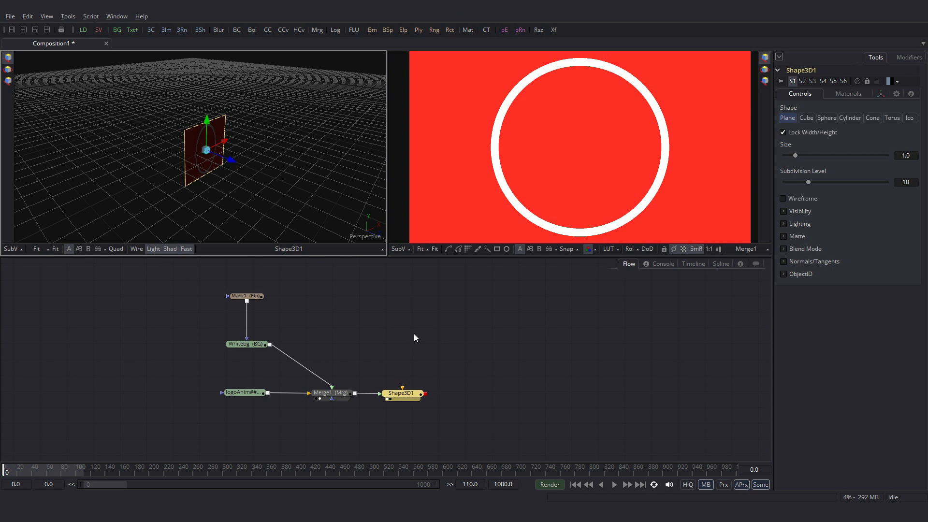
Add a Point Light node above Shape3D1 in the flow and move the light up and out in front of the plane
left_click(421, 312)
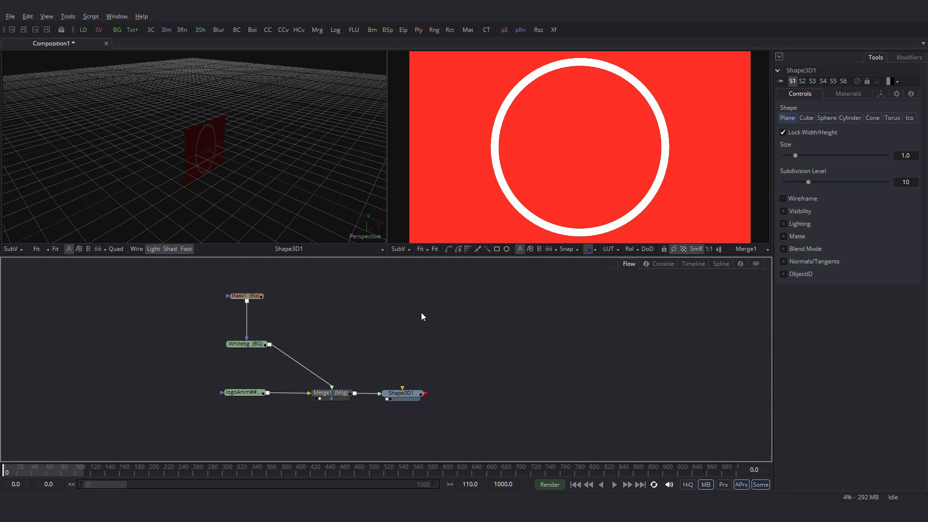
key("ctrl+space")
type("ligh")
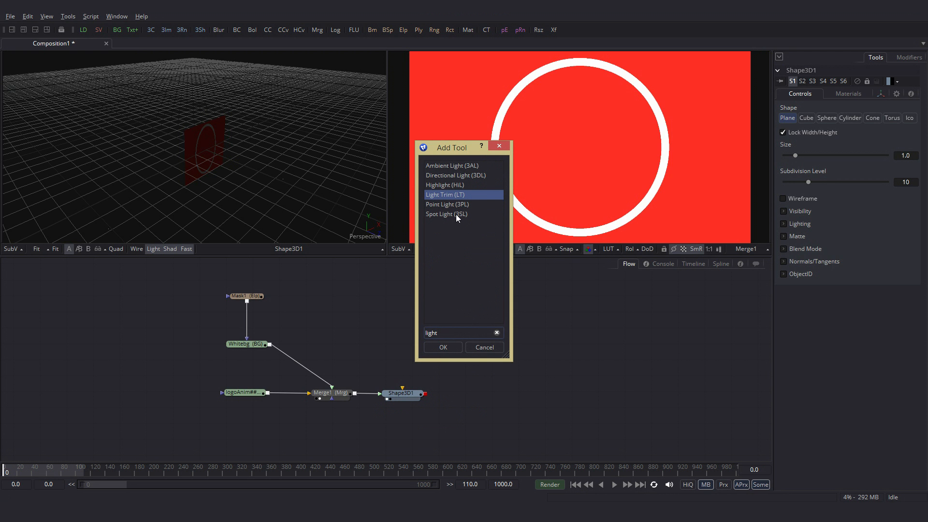
left_click(442, 205)
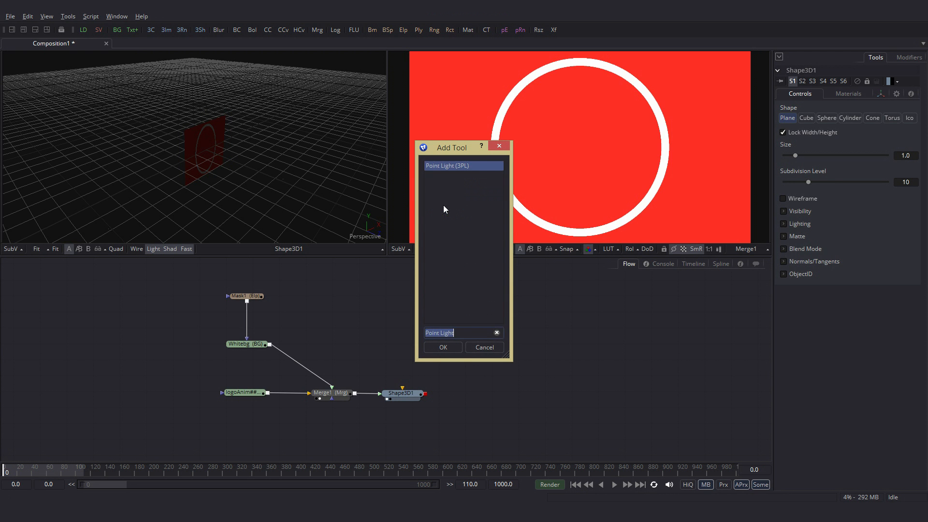
left_click(456, 344)
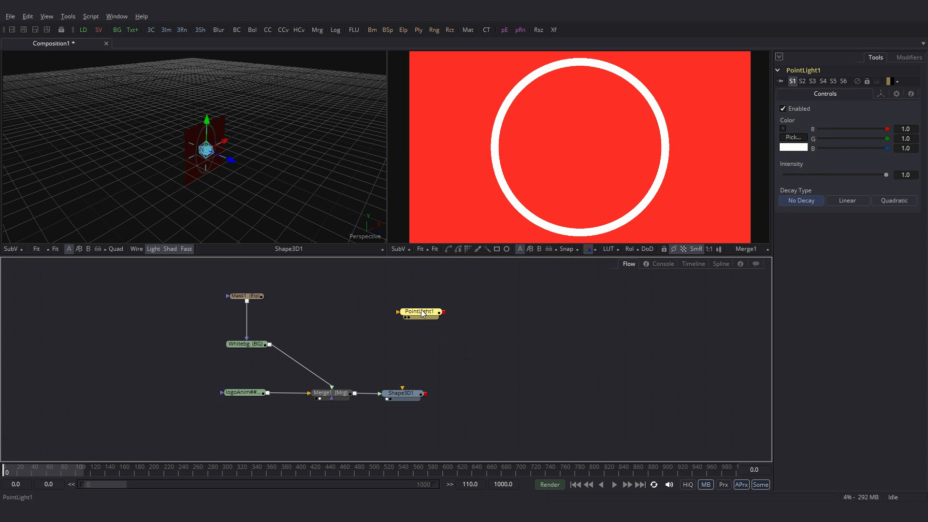
left_click_drag(419, 312, 420, 331)
left_click_drag(205, 122, 203, 73)
left_click_drag(231, 113, 286, 128)
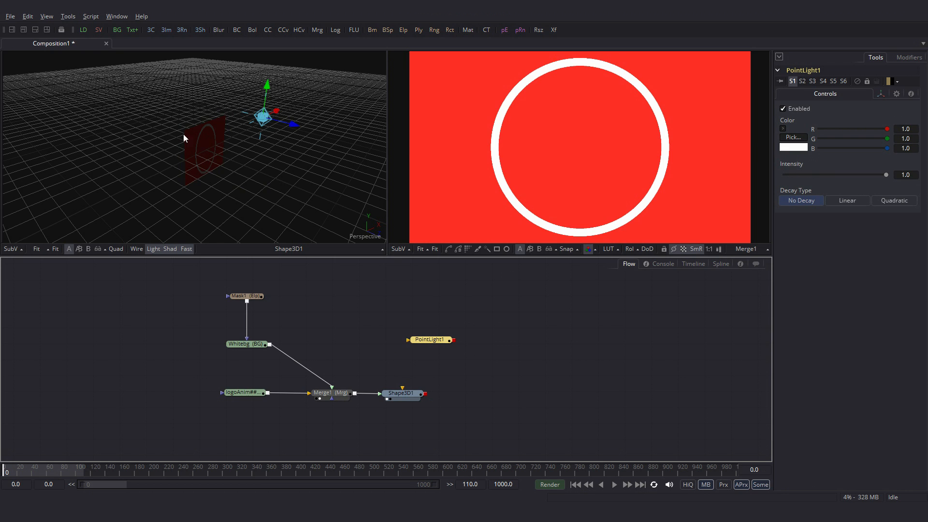
Add a Merge 3D node after Shape3D1
left_click(405, 395)
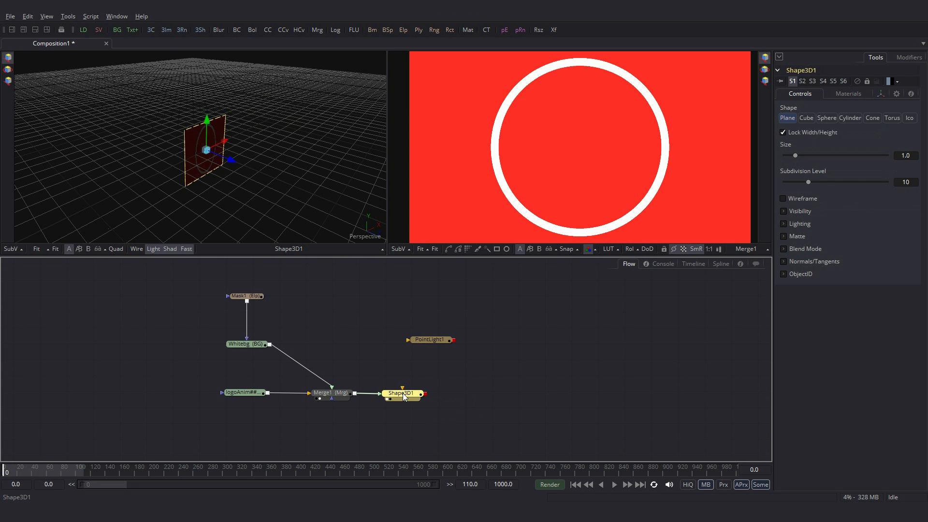
key("ctrl+space")
type("merge")
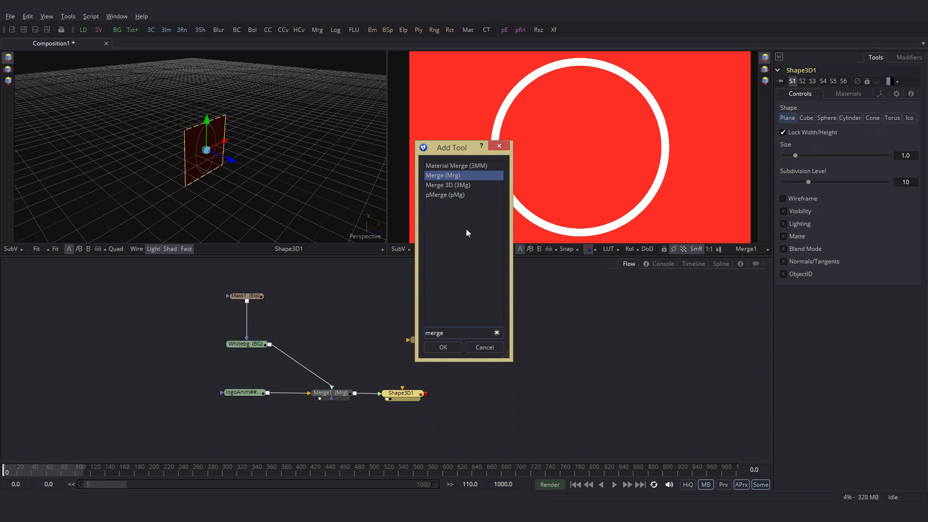
left_click(442, 186)
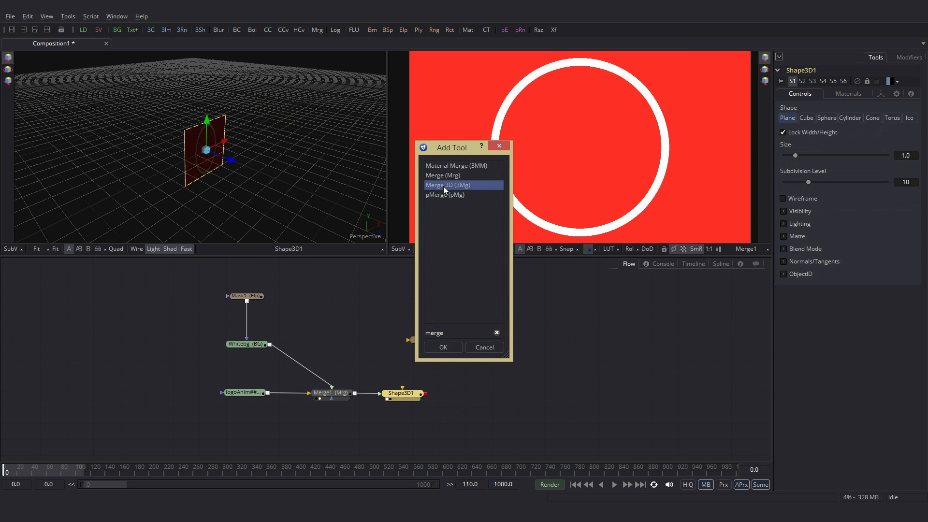
left_click(461, 347)
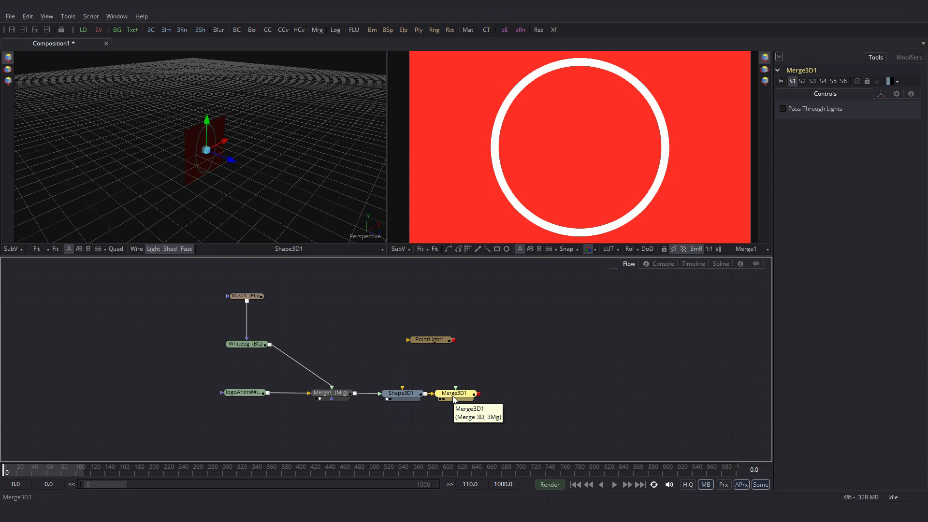
Connect PointLight1 to Merge3D1 and, with the merged scene in the 3D view, lower the light in front of the plane
left_click(439, 339)
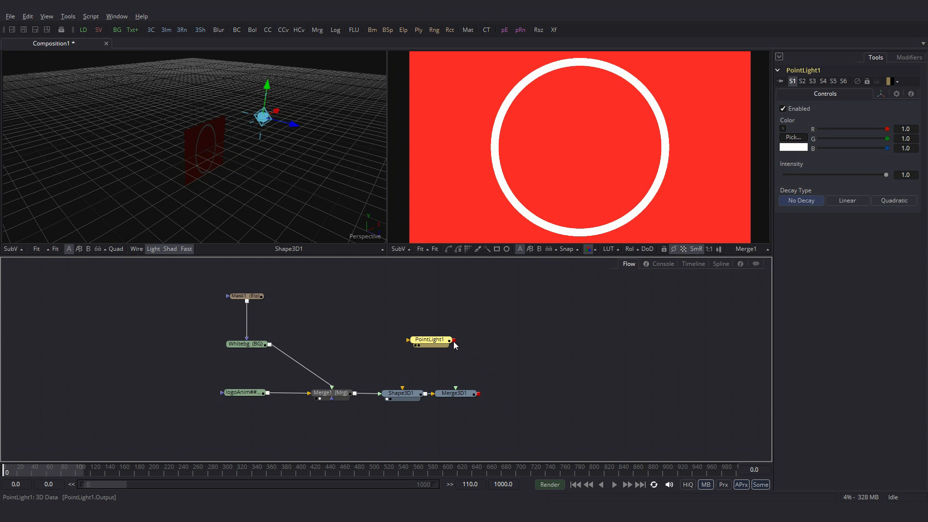
left_click_drag(453, 341, 325, 166)
left_click_drag(268, 83, 287, 123)
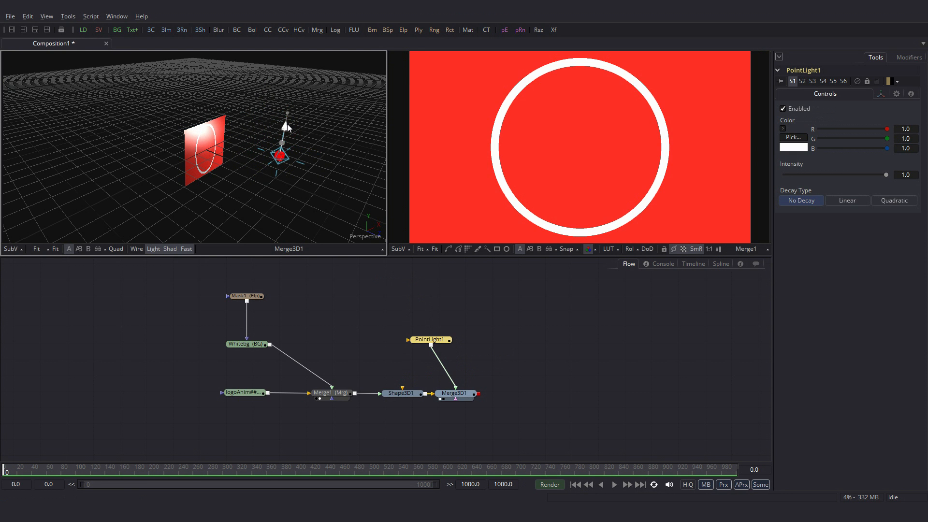
Select Merge3D1, Merge1 and Merge3D1 again to compare the controls of the 3D and 2D merges
left_click(457, 396)
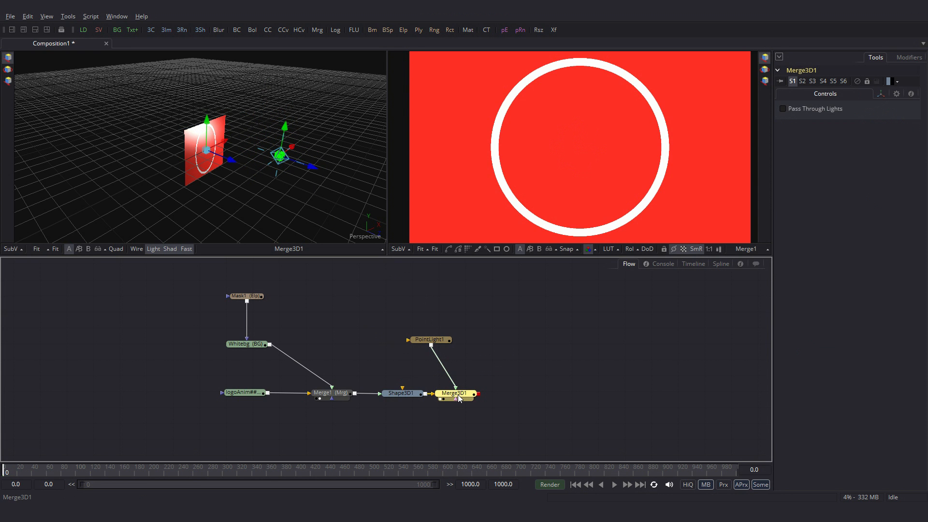
left_click(333, 396)
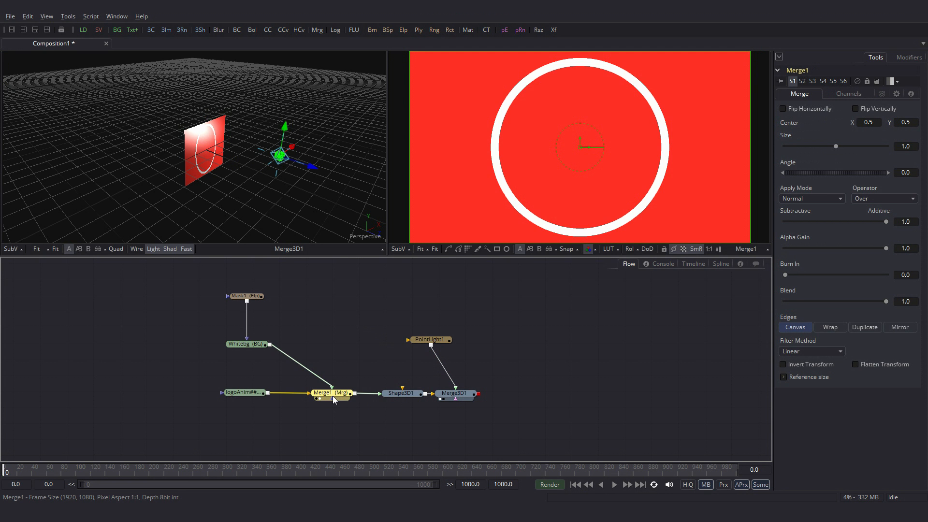
left_click(455, 395)
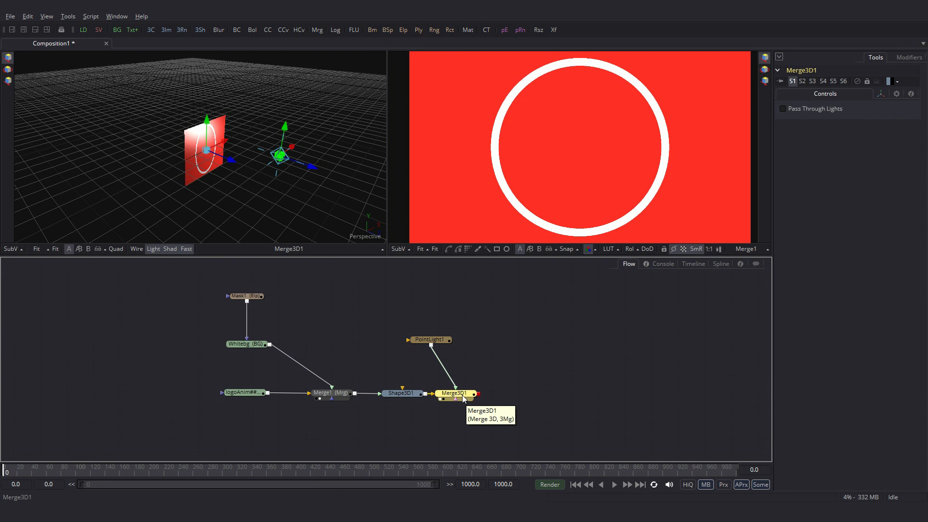
Shift PointLight1 in the flow, add a Spot Light node and connect it to Merge3D1
left_click_drag(424, 343, 420, 346)
key("ctrl+space")
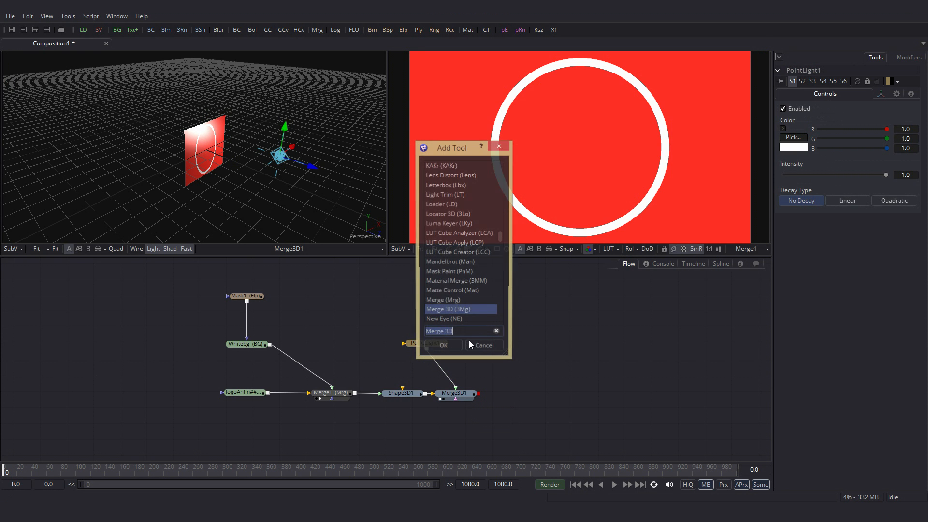
type("light")
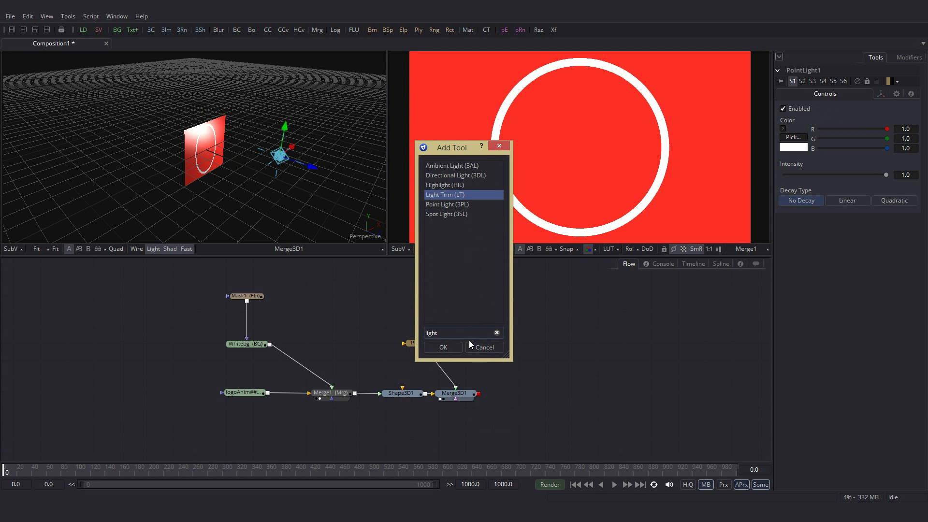
left_click(450, 214)
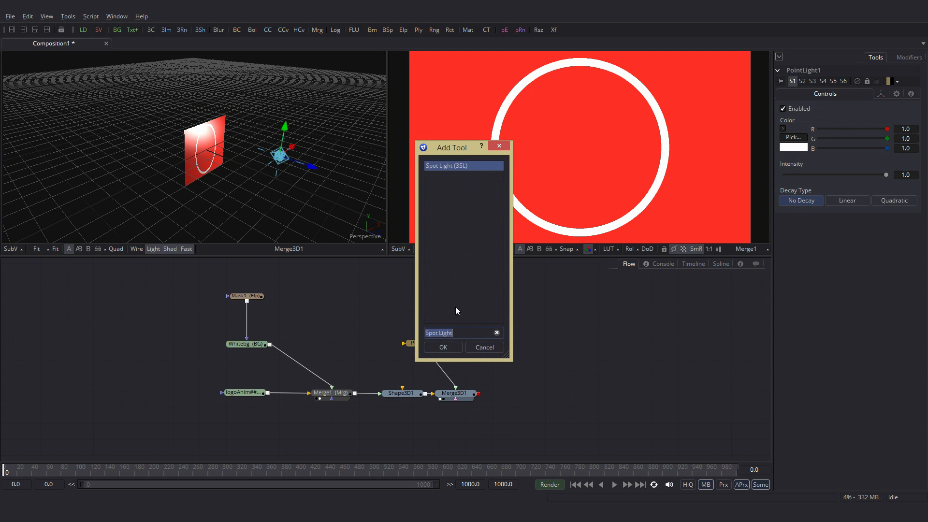
left_click(454, 347)
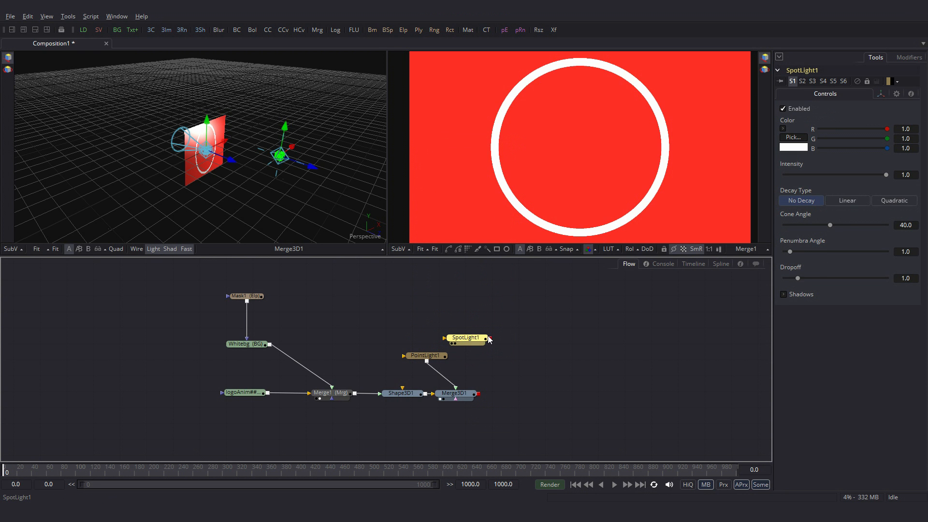
left_click_drag(489, 339, 463, 393)
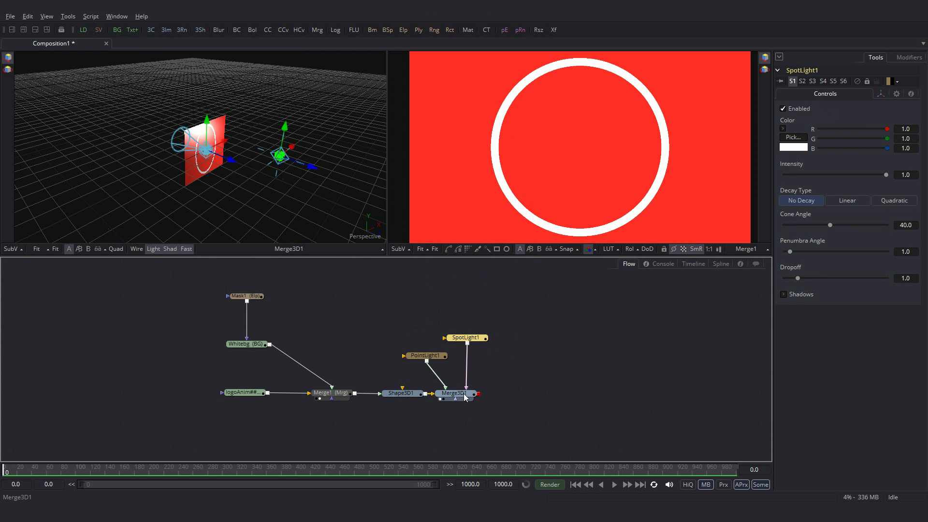
Add a second Shape 3D node below Shape3D1 and connect it to Merge3D1
key("ctrl+space")
type("shape")
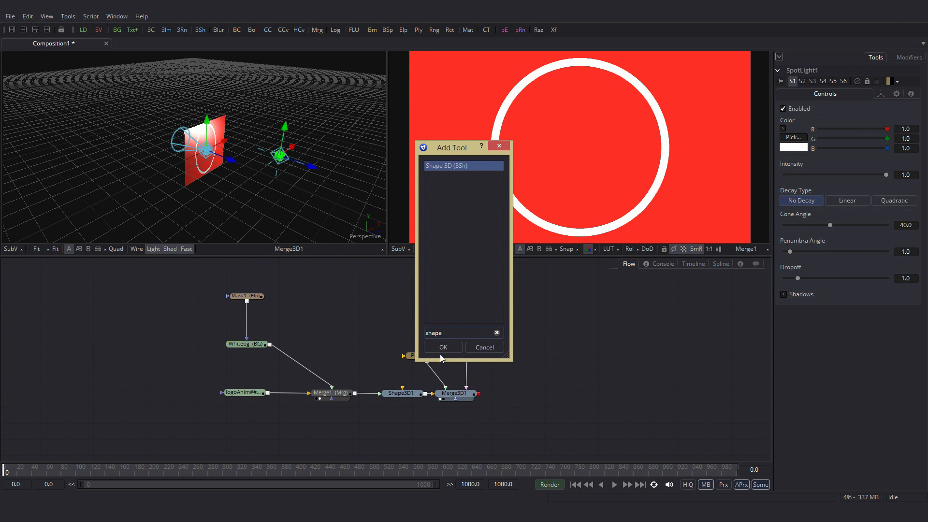
left_click(442, 347)
left_click_drag(551, 347, 445, 398)
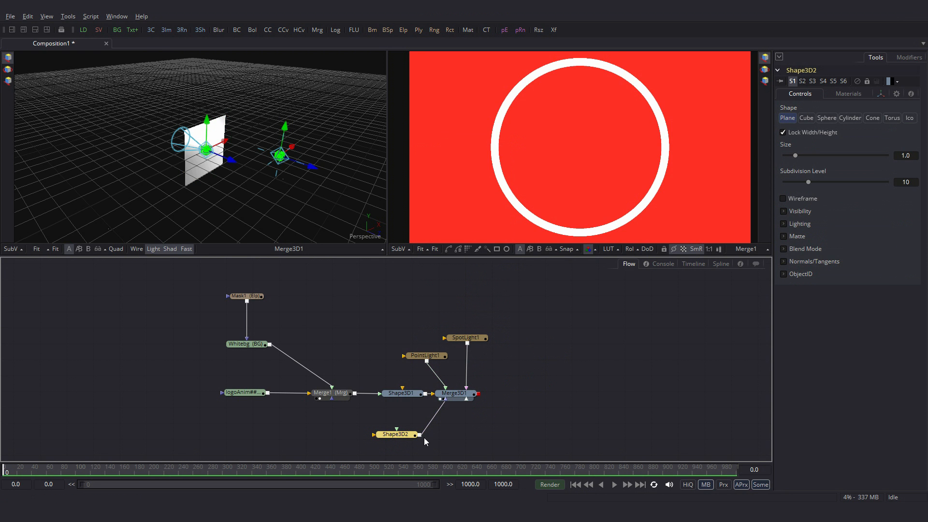
Add a third Shape 3D node, connect it to Merge3D1 and place it below the merge
left_click(486, 431)
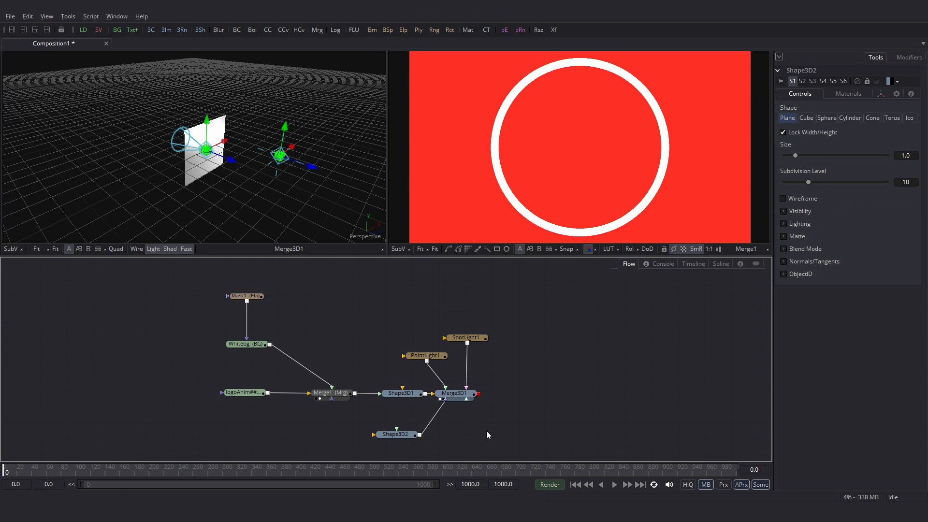
key("ctrl+space")
type("shape")
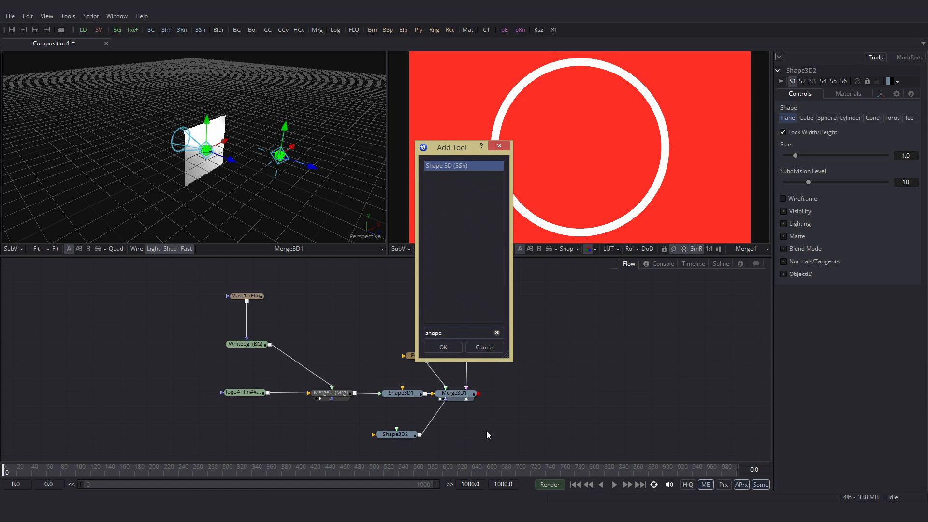
left_click(442, 347)
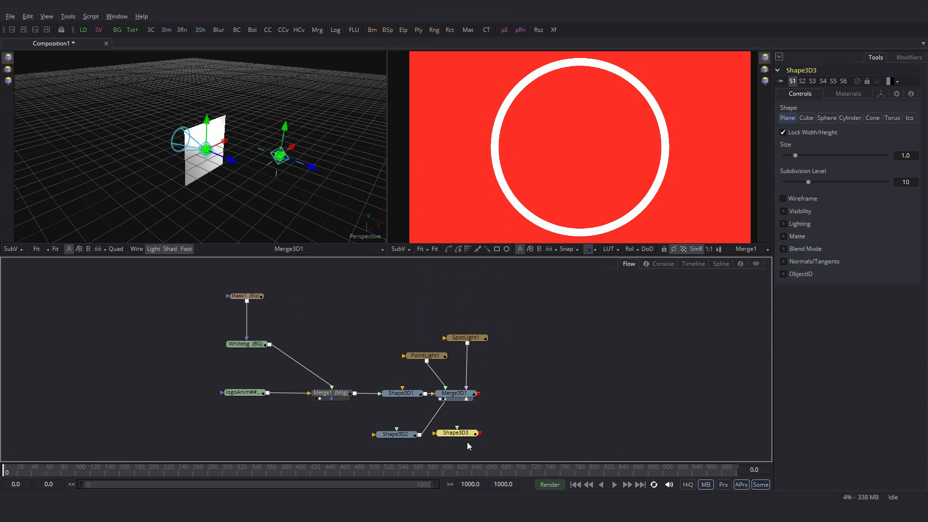
left_click_drag(479, 433, 454, 393)
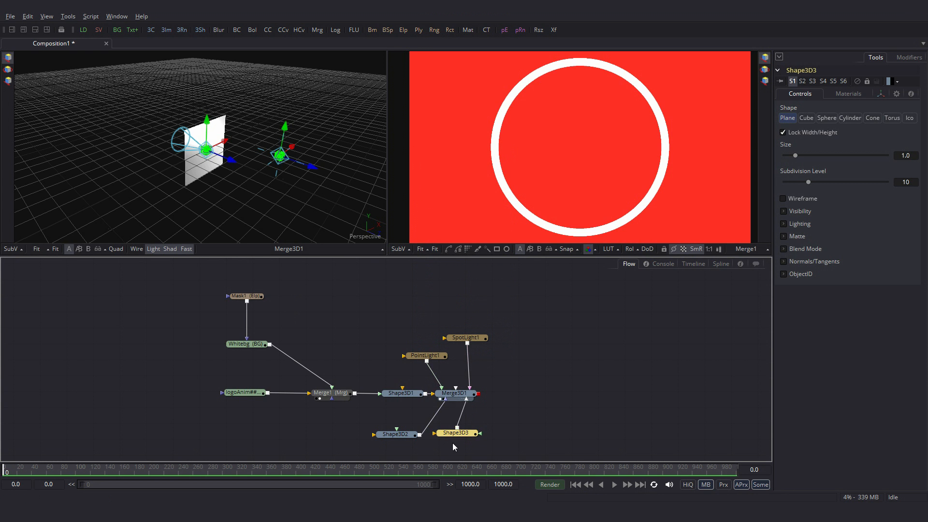
left_click_drag(454, 433, 451, 452)
Add a Camera 3D node beside Merge3D1 and connect it to the merge
key("ctrl+space")
type("came")
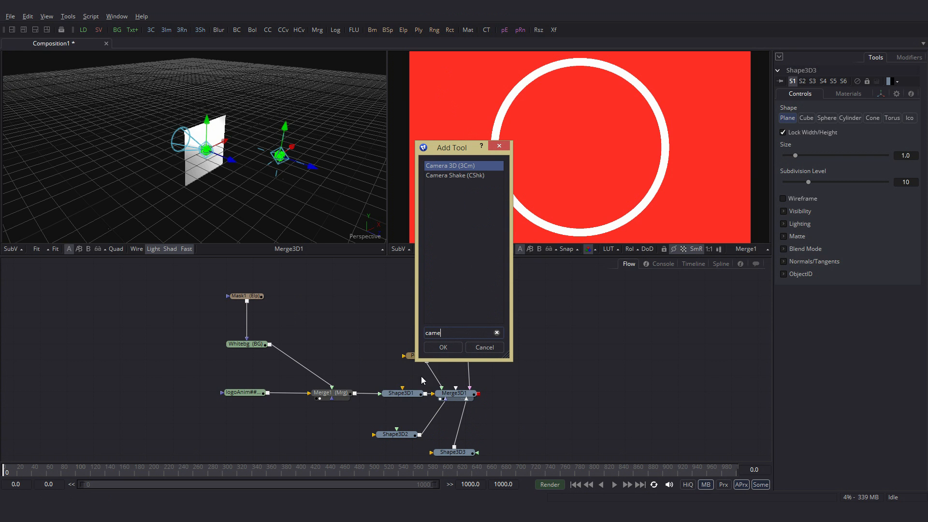
left_click(443, 347)
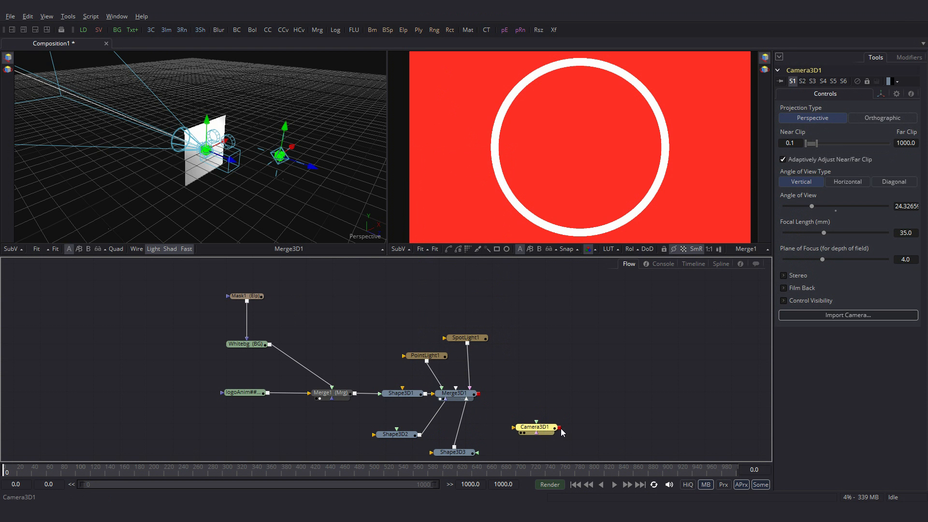
left_click_drag(560, 428, 478, 394)
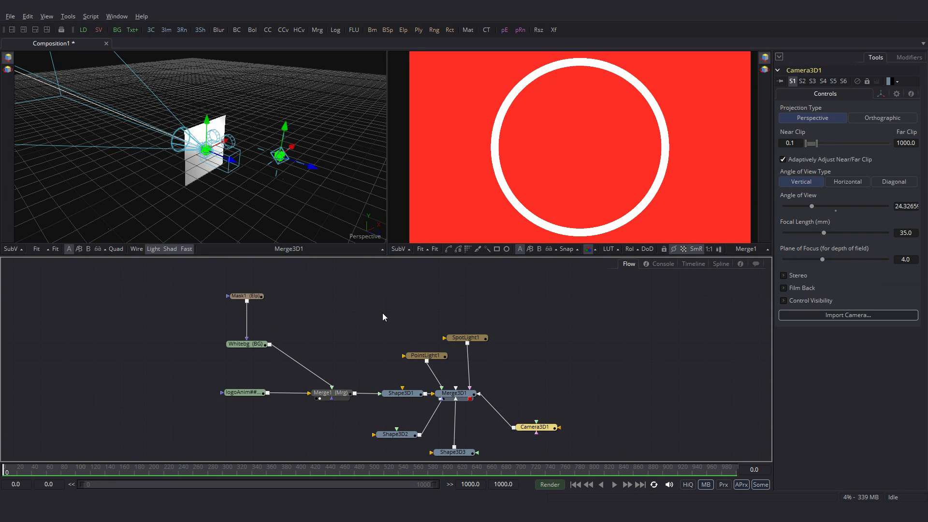
Compare the Merge3D1 controls with those of the 2D Merge1 once more
left_click(462, 397)
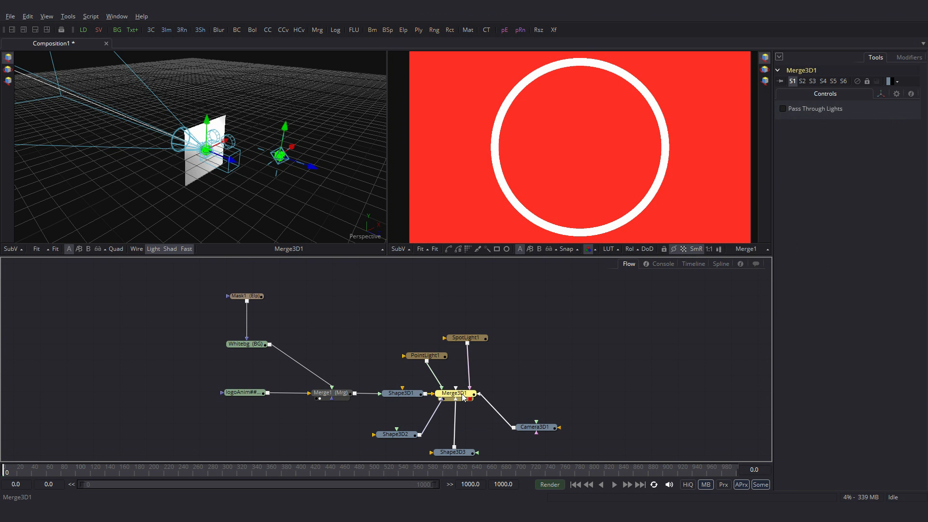
left_click(330, 393)
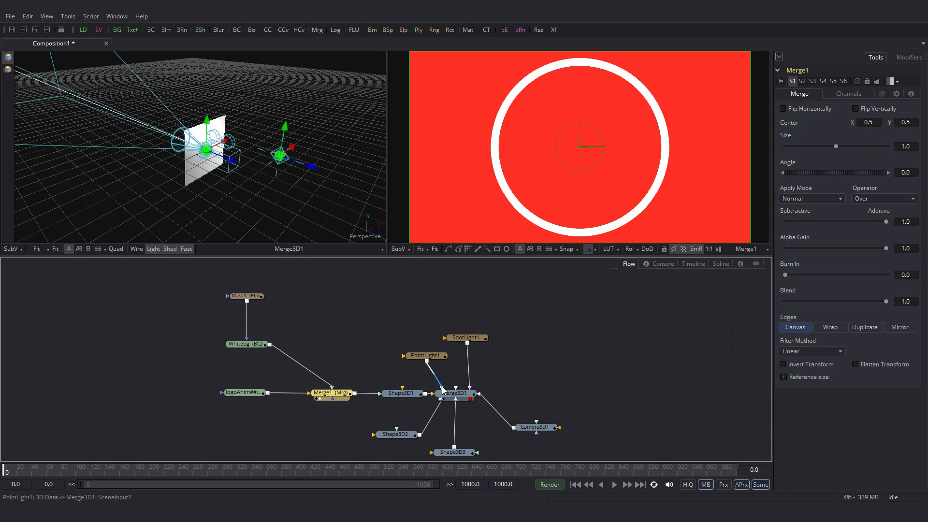
left_click(455, 399)
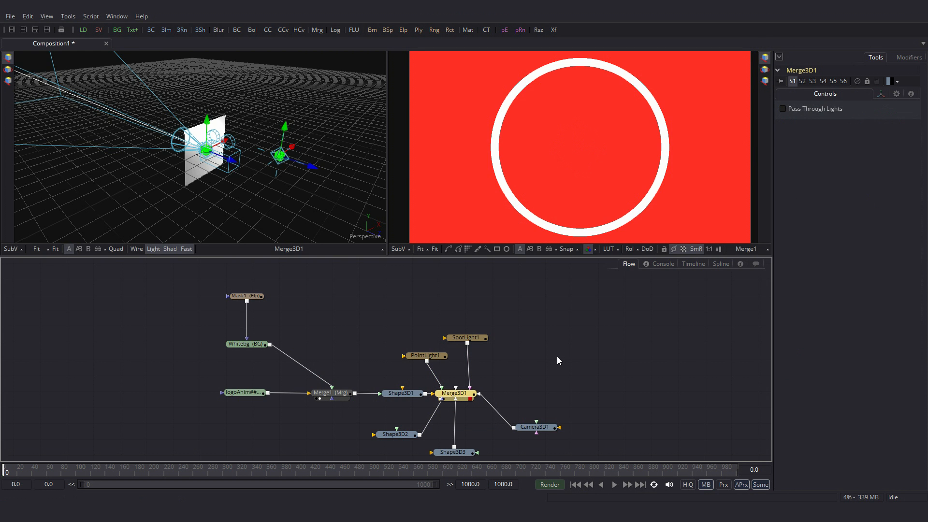
Move Camera3D1 back along its Z axis away from the plane and reselect Merge3D1
left_click(533, 428)
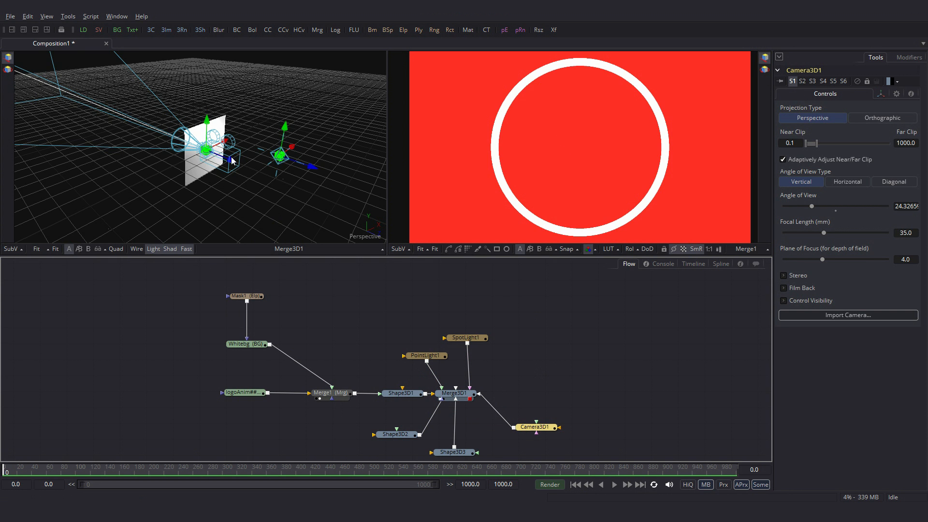
left_click_drag(242, 167, 607, 309)
left_click(474, 395)
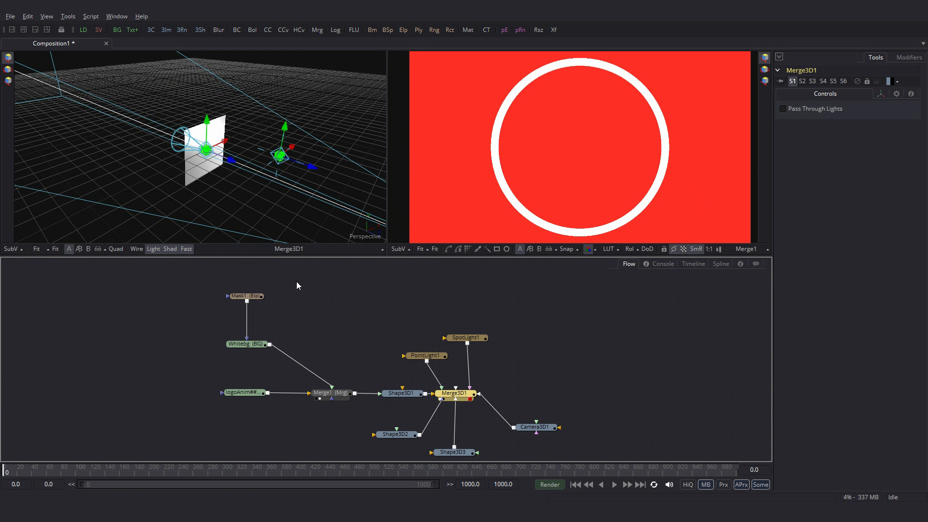
Look at the merged scene through Camera3D1, swing the view around, and return to the Perspective view
right_click(362, 237)
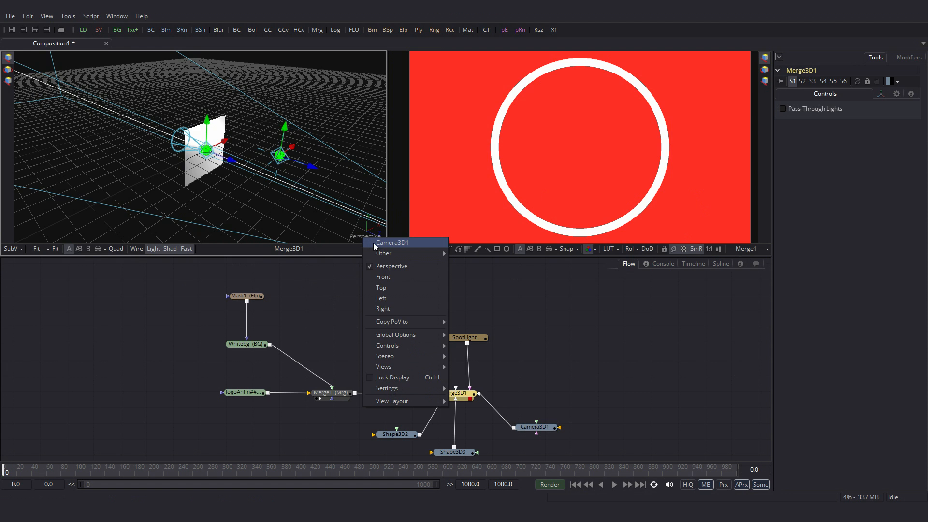
left_click(373, 242)
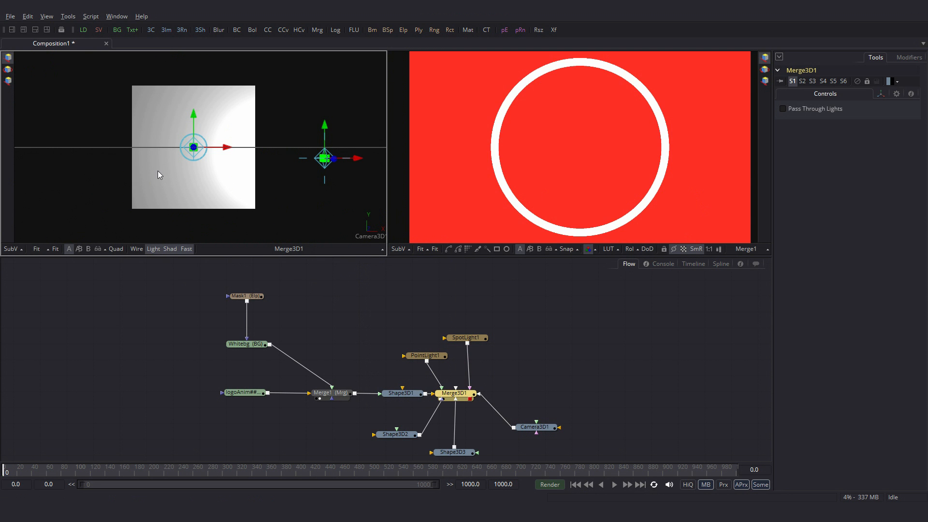
left_click_drag(161, 173, 132, 182)
right_click(372, 239)
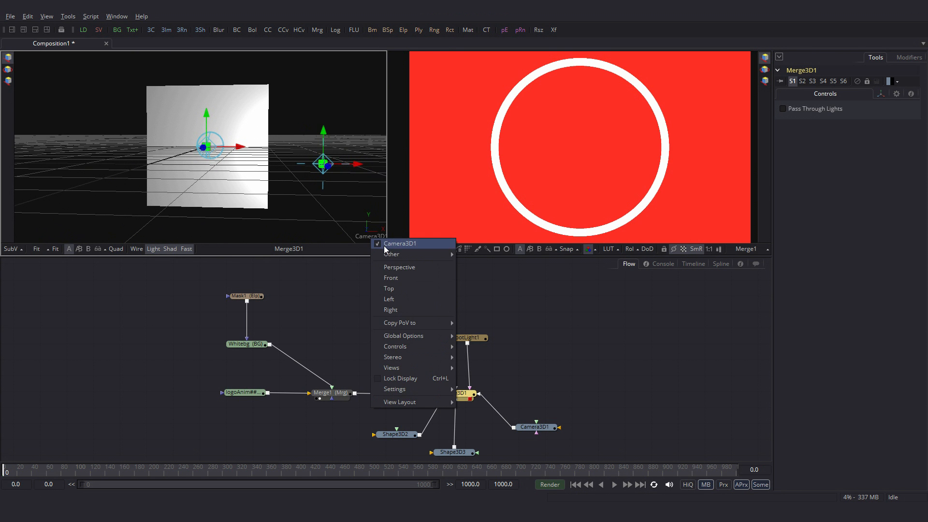
left_click(393, 267)
Delete both lights, the two extra Shape 3D nodes and the camera from the flow
left_click_drag(357, 309, 509, 375)
key("Delete")
left_click_drag(366, 414, 575, 399)
key("Delete")
Turn off lighting and shadows in the 3D view of Merge3D1
left_click(459, 355)
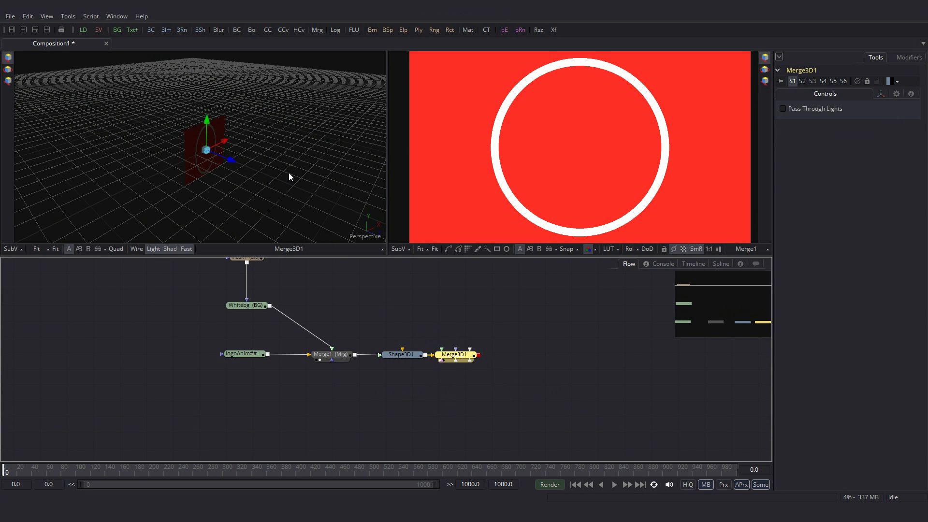
left_click_drag(285, 175, 207, 218)
left_click(153, 249)
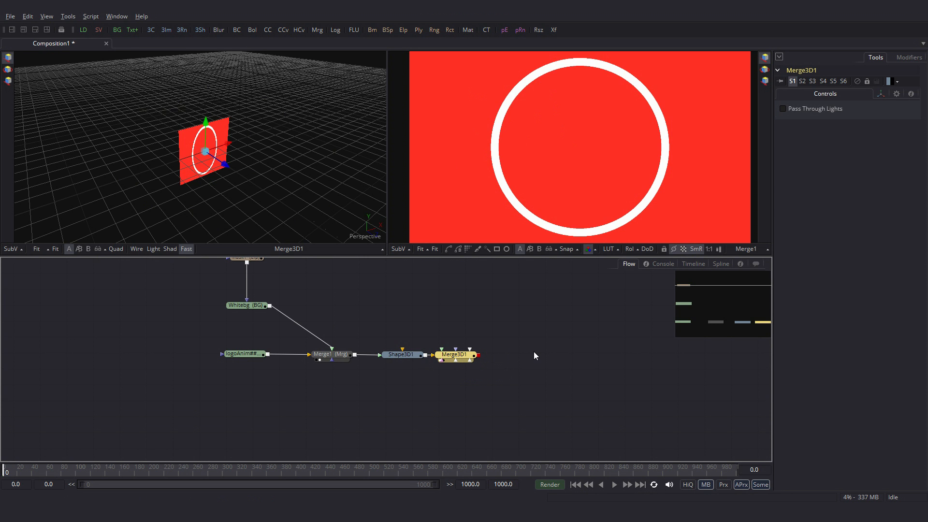
Add a Renderer 3D node after Merge3D1 and show its output in place of the 3D scene
key("ctrl+space")
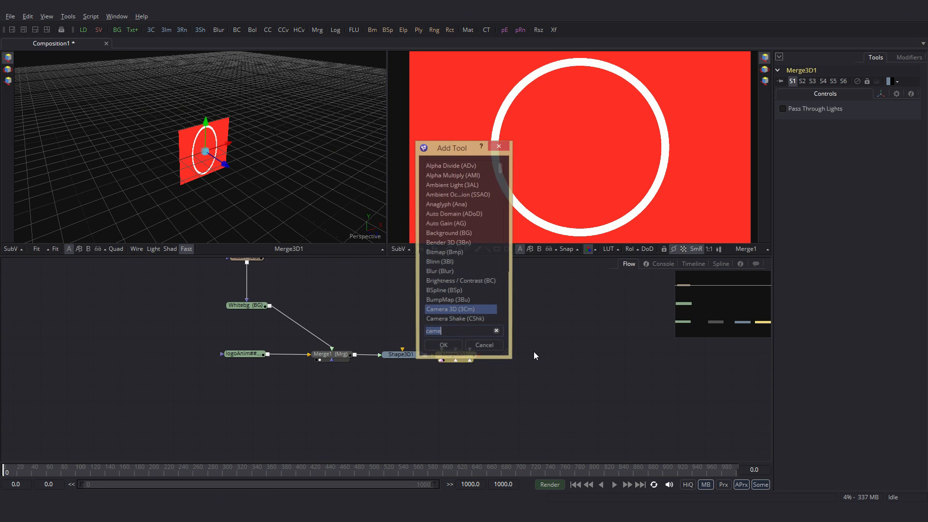
type("rendere")
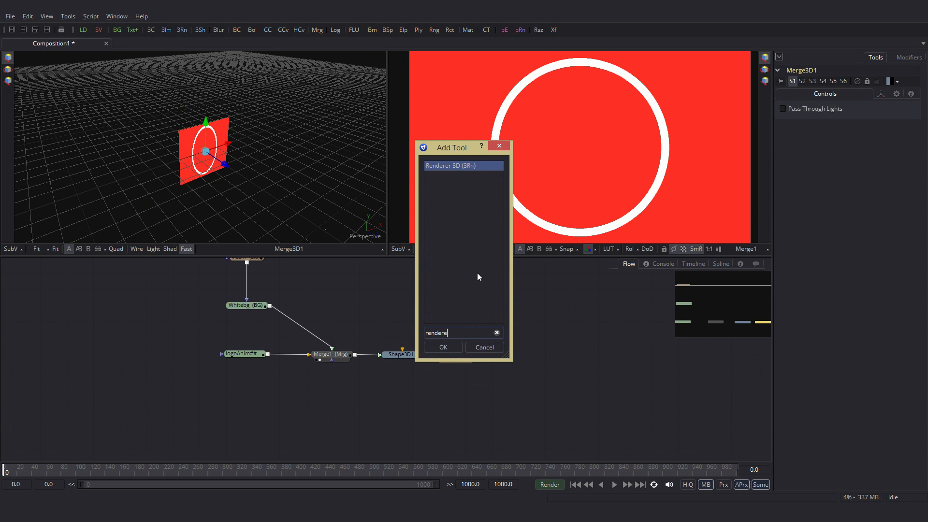
left_click(454, 347)
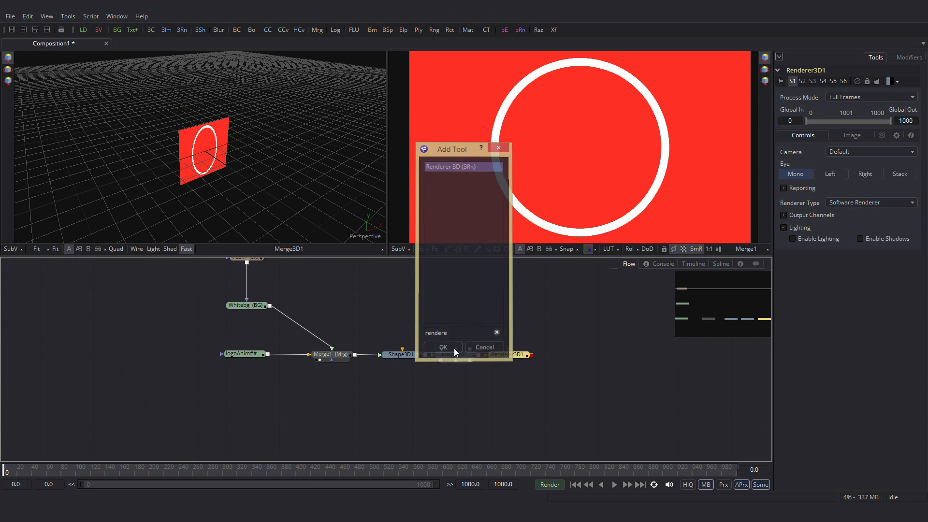
left_click_drag(515, 355, 186, 108)
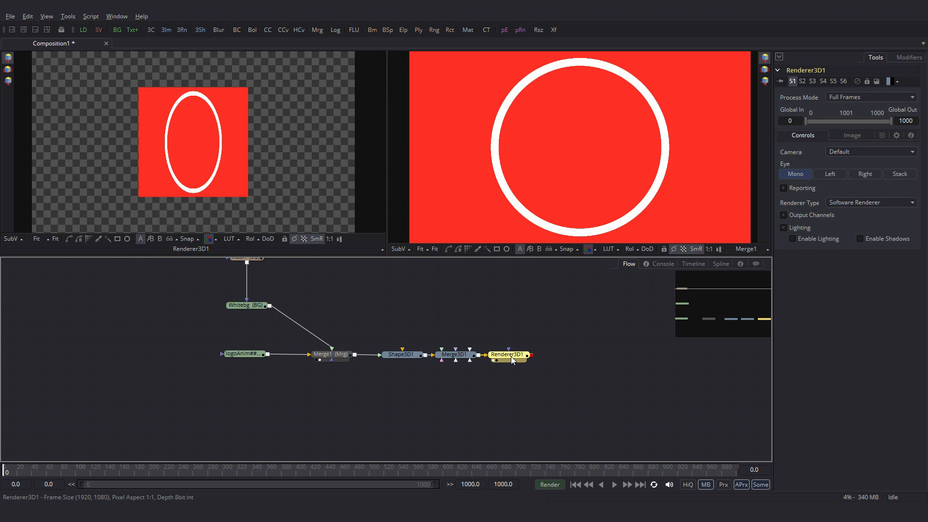
Add a Color Corrector after Renderer3D1, view it, and tint the image blue with a strength of about 0.61
left_click(268, 30)
key("1")
left_click_drag(828, 185, 800, 190)
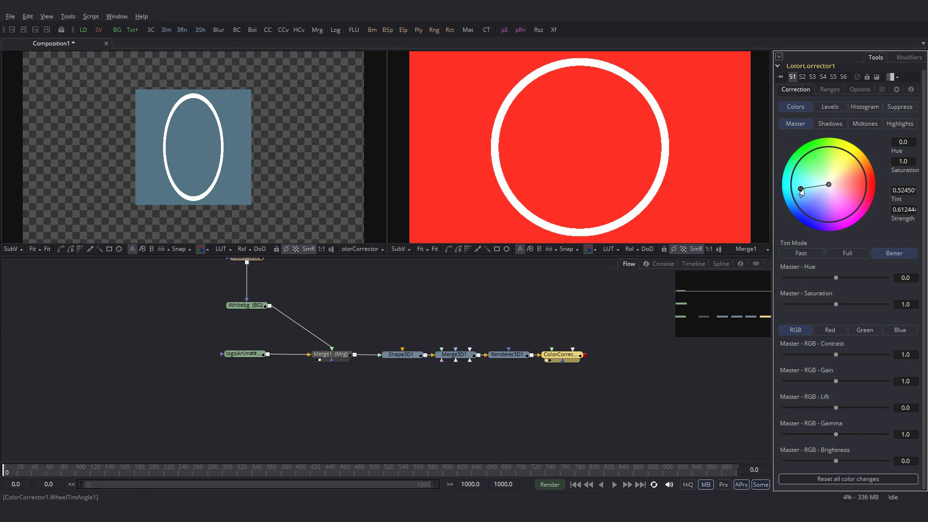
Spread Merge3D1, Renderer3D1 and ColorCorrector1 further apart along the flow and select the color corrector
left_click_drag(450, 308, 556, 382)
left_click_drag(454, 355, 483, 355)
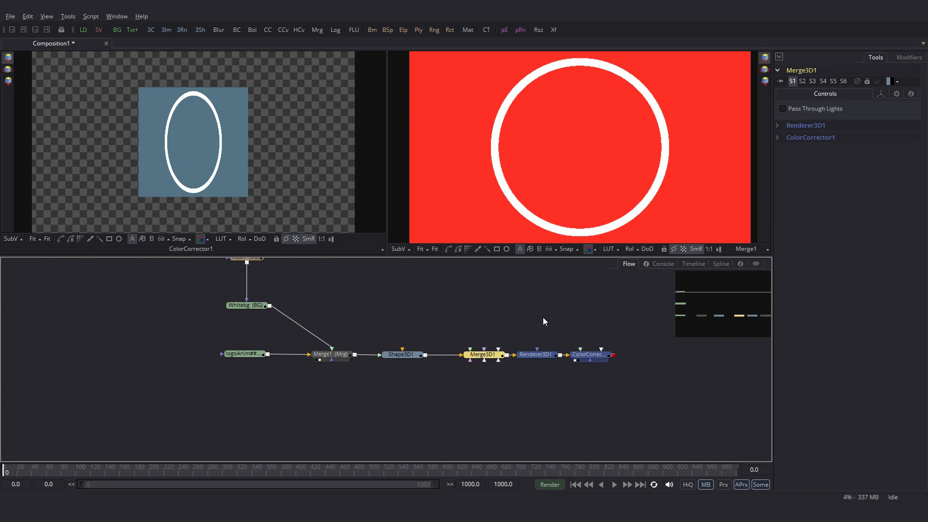
left_click_drag(550, 358, 661, 353)
left_click(638, 354)
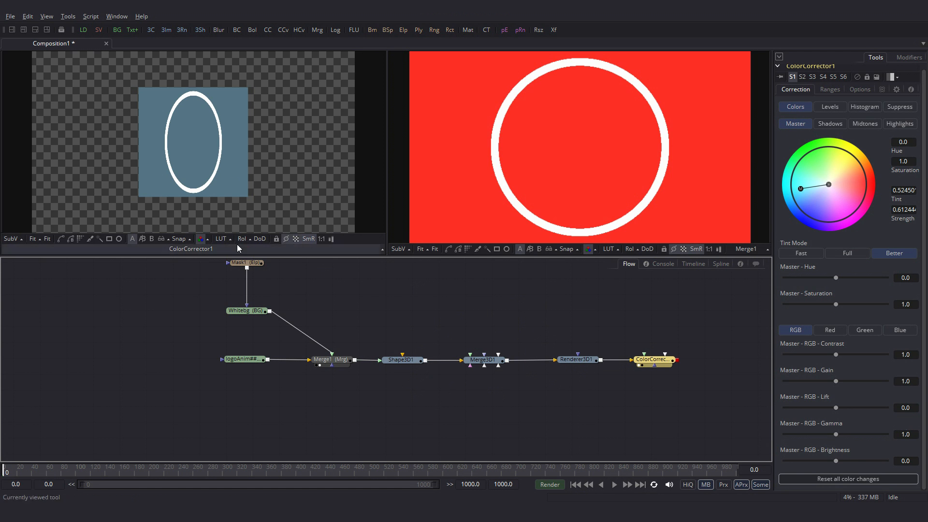
Add a second Color Corrector and insert it on the connection between Whitebg and Merge1
left_click(511, 314)
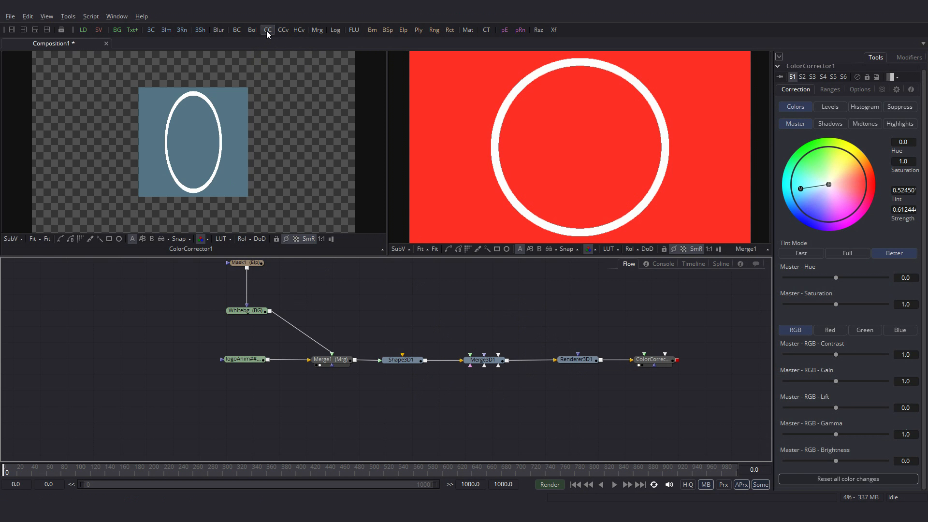
left_click(267, 30)
left_click_drag(508, 313, 482, 284)
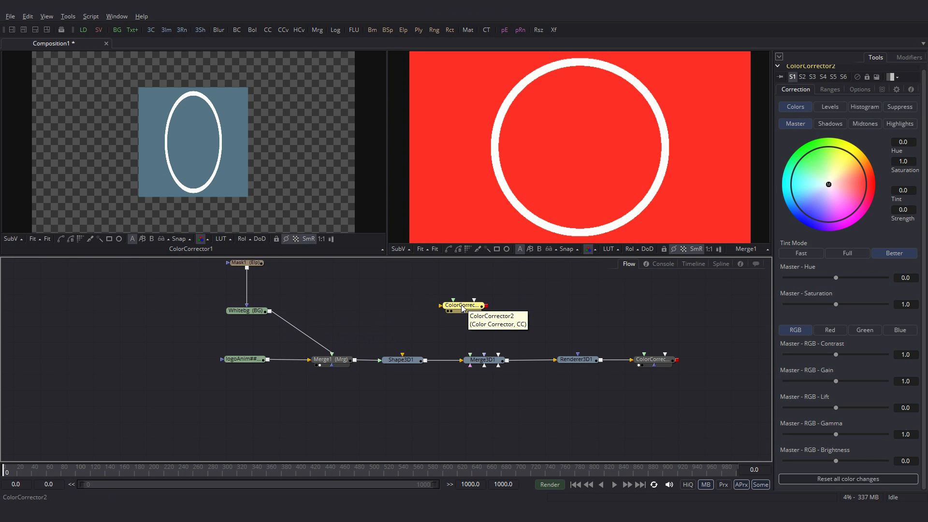
left_click_drag(463, 309, 328, 322)
Place a third, unconnected Color Corrector above Merge3D1, and check the controls of ColorCorrector1 and Renderer3D1
left_click(267, 30)
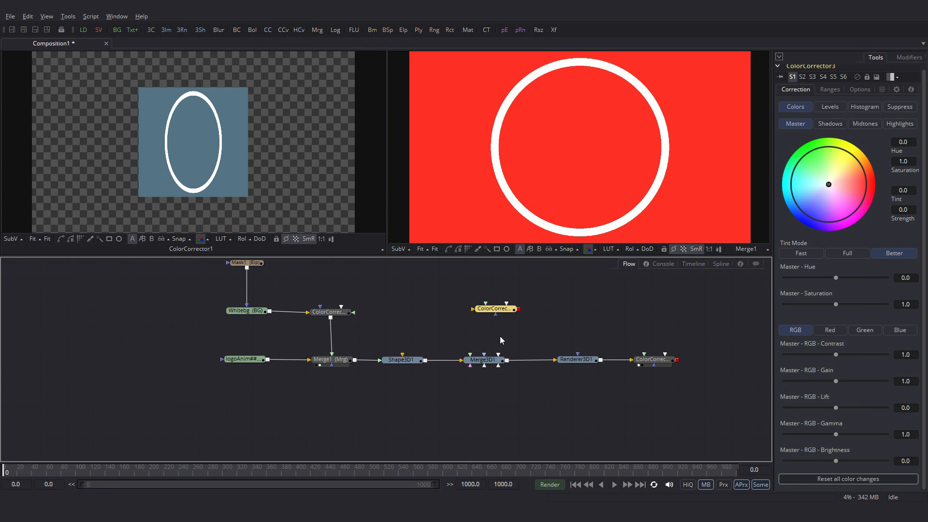
left_click_drag(494, 312, 470, 328)
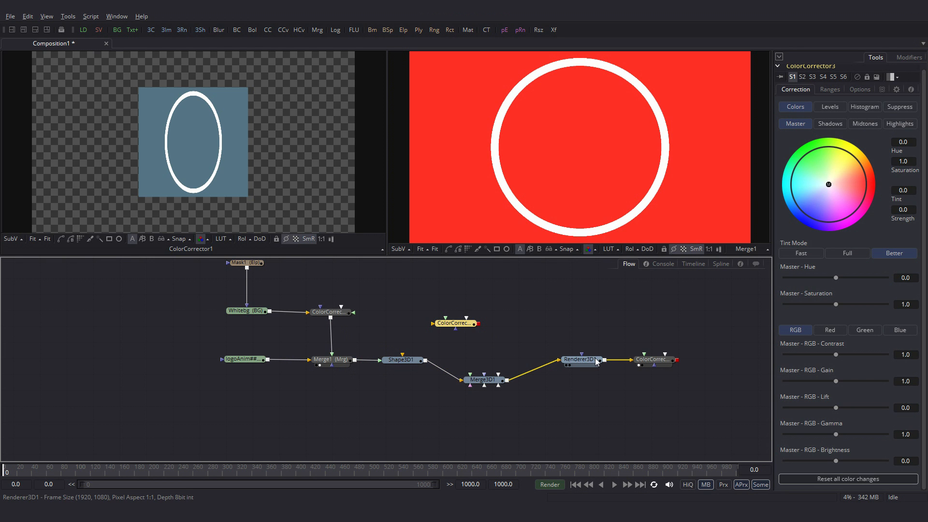
left_click(658, 361)
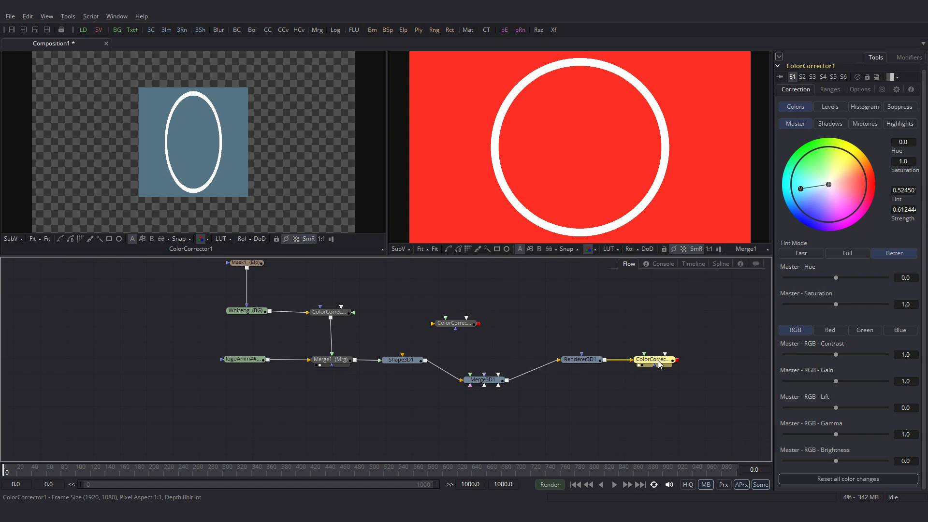
left_click(588, 362)
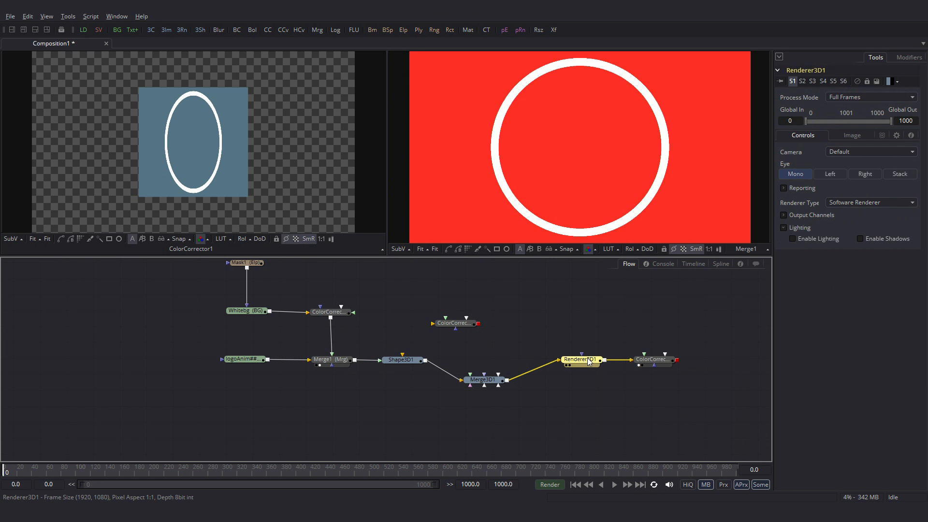